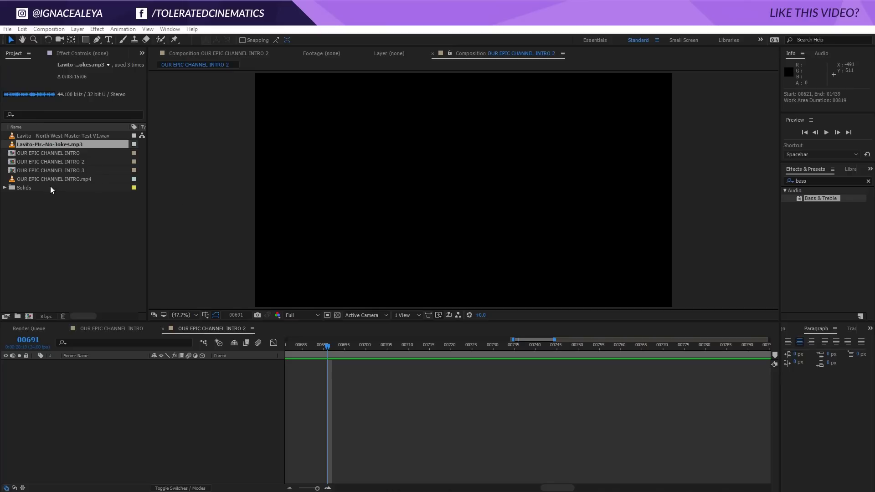
Create a composition from OUR EPIC CHANNEL INTRO.mp4 and start its work area at frame 621
drag(30, 179, 28, 316)
drag(305, 354, 495, 401)
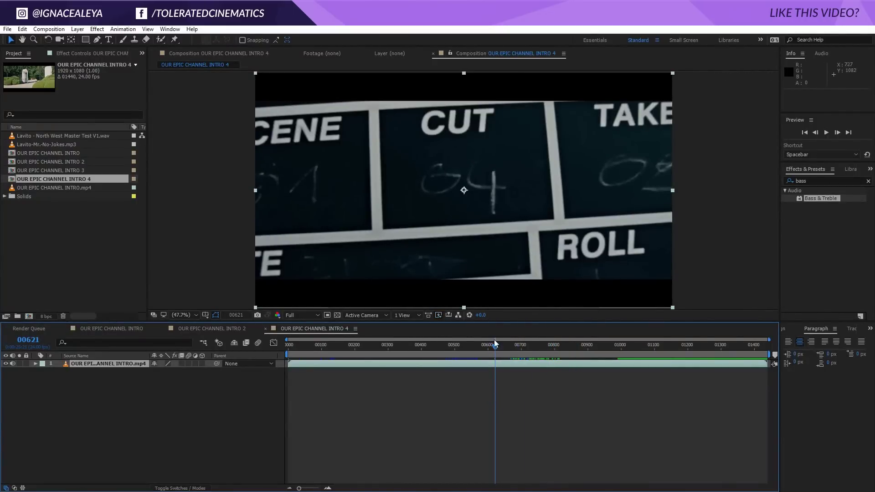
key(b)
key(space)
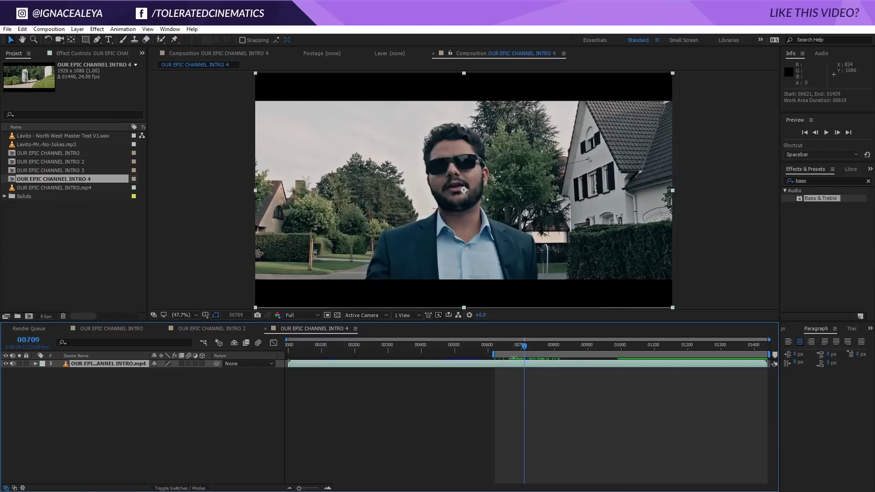
mouse_move(524, 347)
mouse_down()
mouse_move(547, 347)
mouse_move(521, 347)
mouse_up()
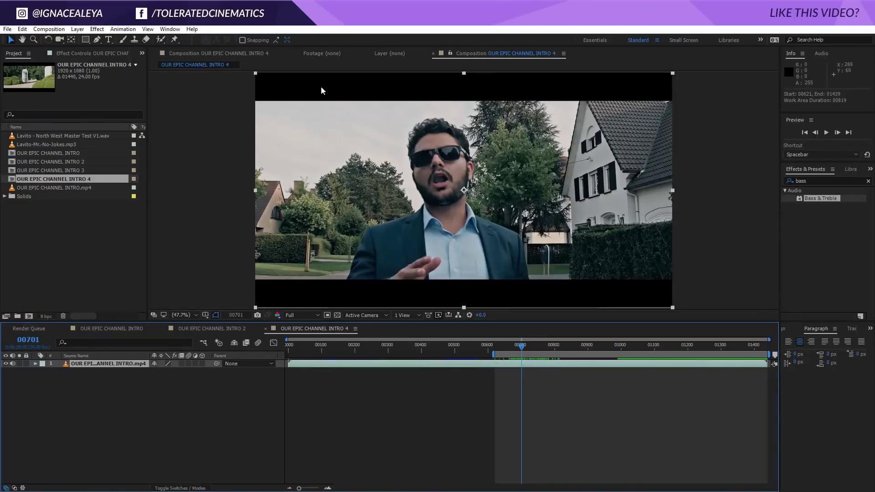
key(s)
drag(165, 371, 146, 379)
key(ctrl+z)
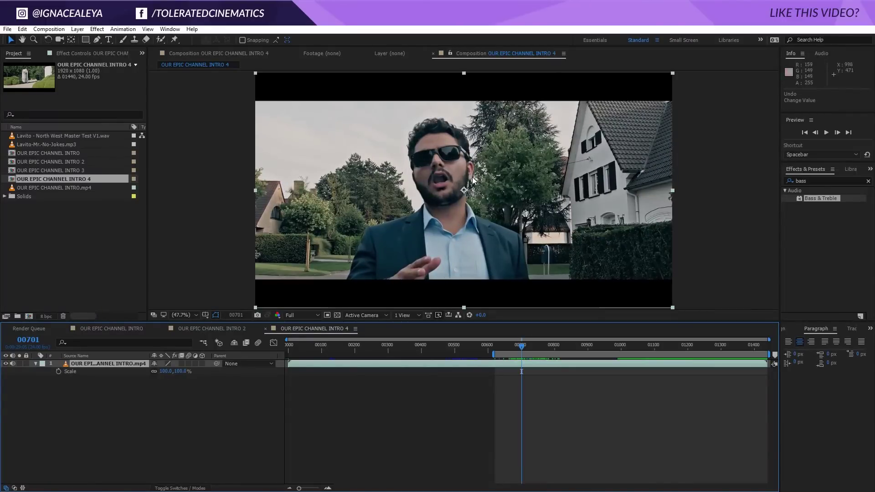
Add a black solid above the video layer and give it a rectangular mask covering the full frame
click(77, 29)
mouse_move(72, 48)
click(204, 50)
click(718, 414)
double_click(85, 40)
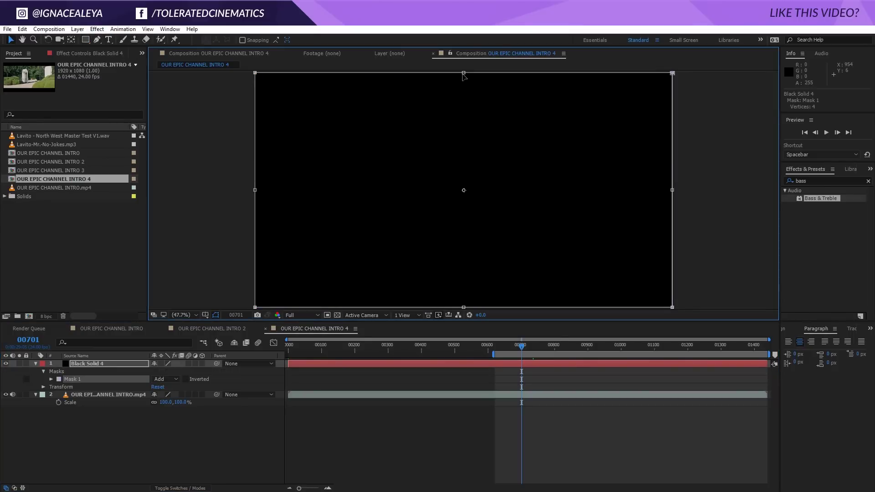
Shrink the solid's mask to the picture area between the letterbox bars and set its mode to Subtract
drag(463, 73, 467, 102)
key(ctrl+z)
drag(464, 73, 465, 103)
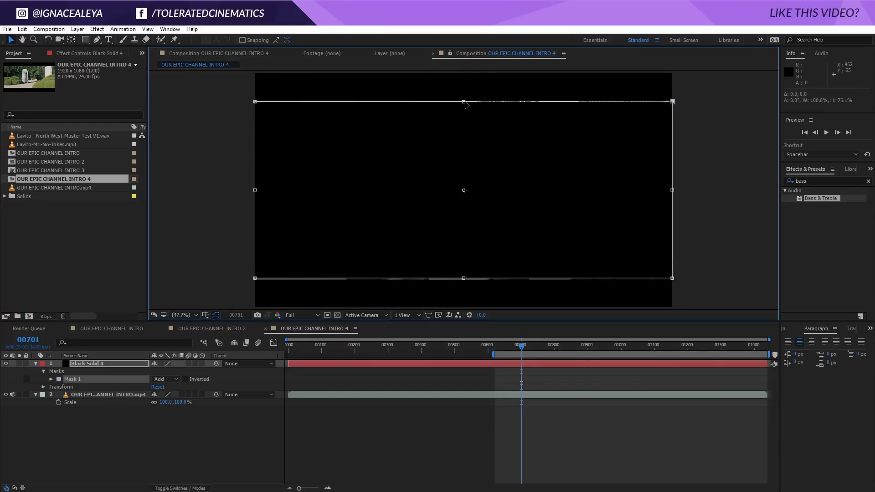
click(166, 379)
click(163, 408)
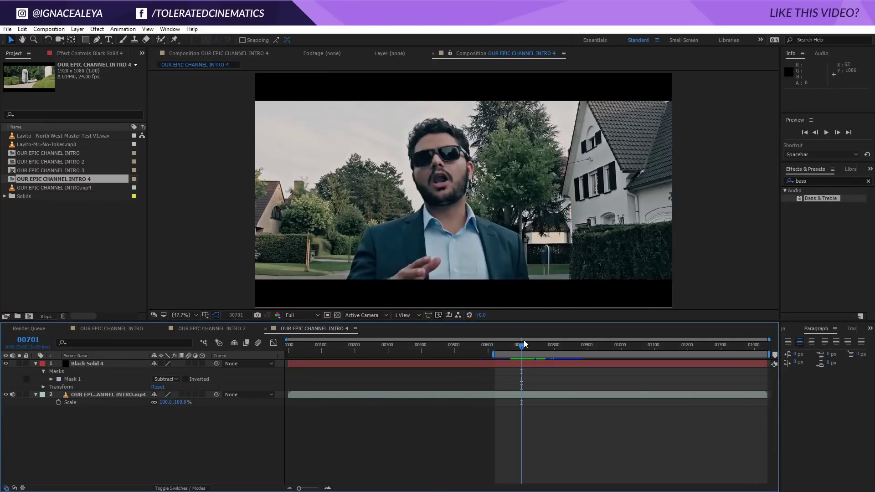
Try scaling the video layer beneath the black bars and undo the scale change
drag(182, 402, 184, 404)
key(ctrl+z)
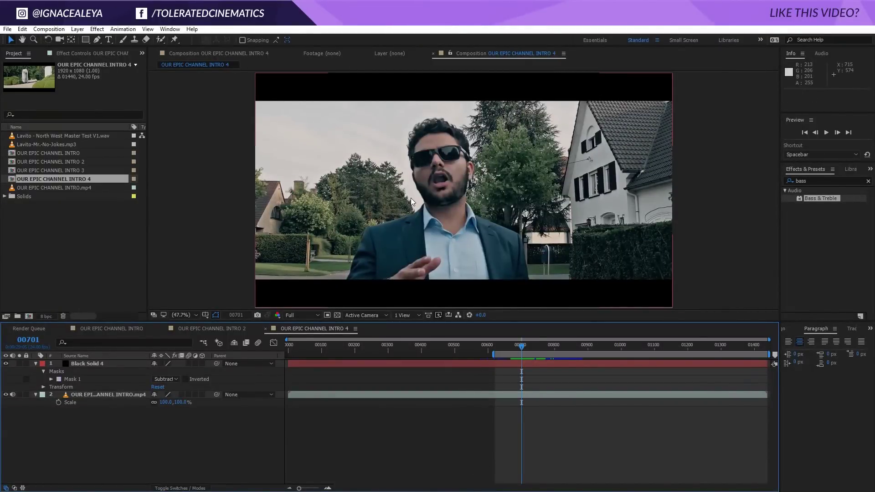
mouse_move(512, 349)
mouse_down()
mouse_move(497, 349)
mouse_move(518, 349)
mouse_up()
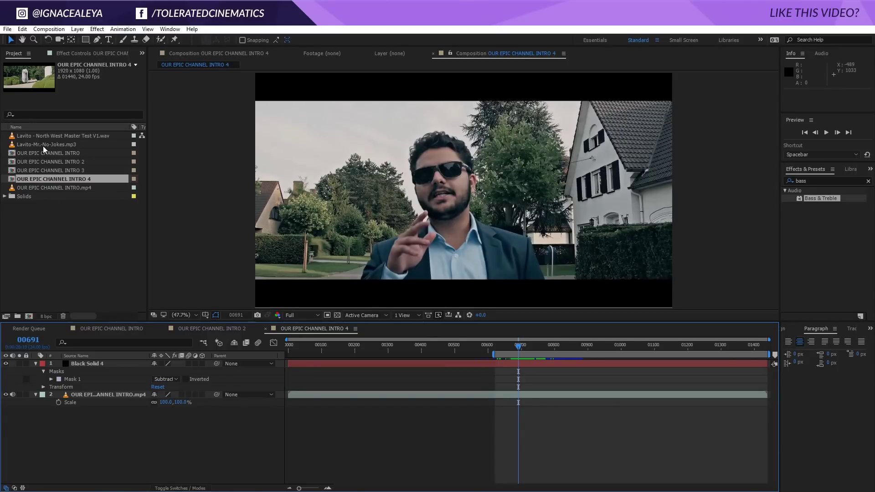
Add Lavito-Mr.-No-Jokes.mp3 as the bottom layer of the composition and collapse the properties of the layers above it
click(44, 239)
click(28, 144)
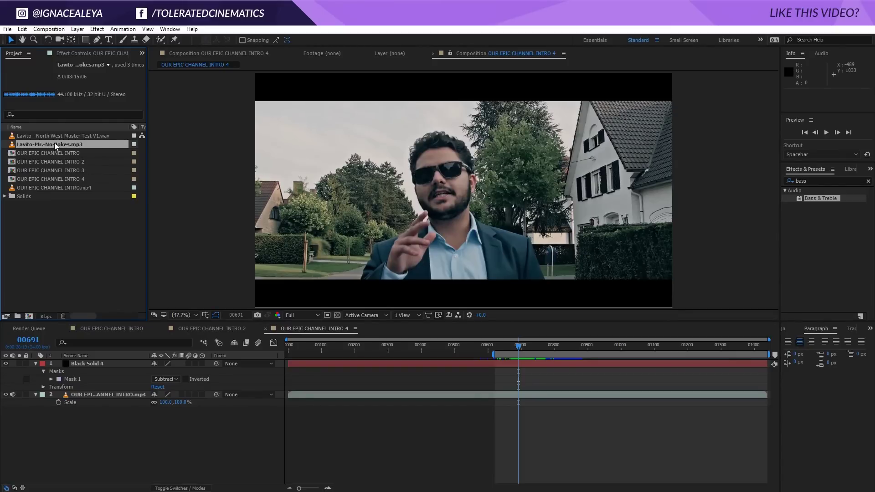
drag(54, 144, 138, 418)
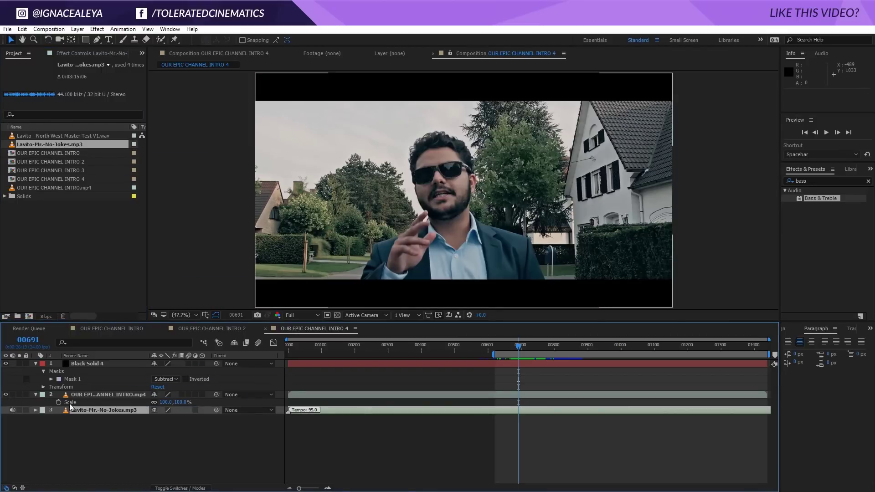
click(84, 394)
click(37, 394)
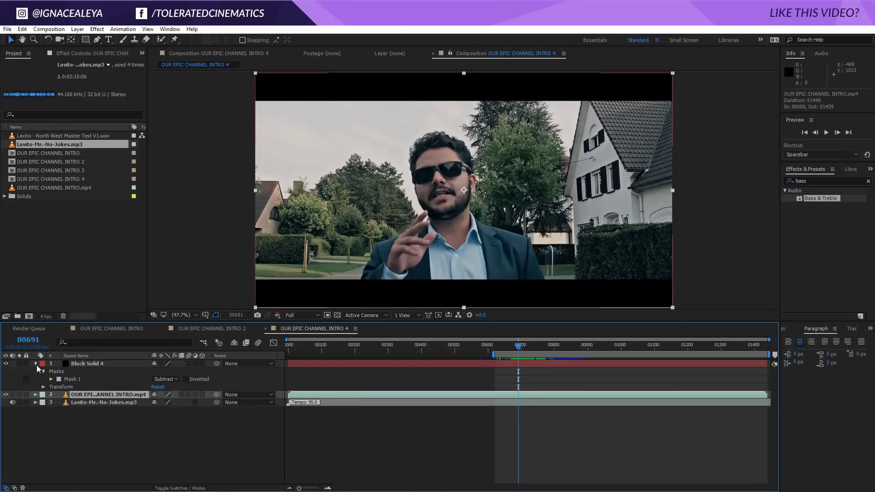
click(36, 364)
click(64, 381)
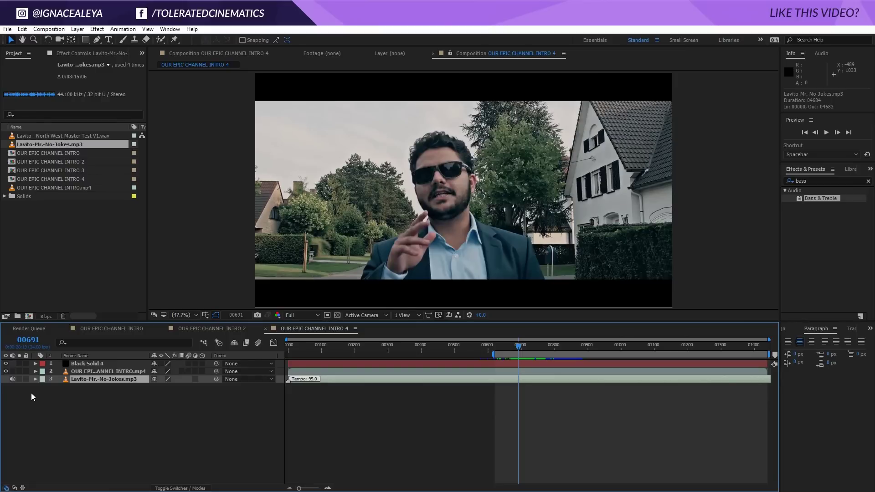
Display the waveform of the Lavito-Mr.-No-Jokes.mp3 layer and move the layer to start at frame 138
key(l)
key(l)
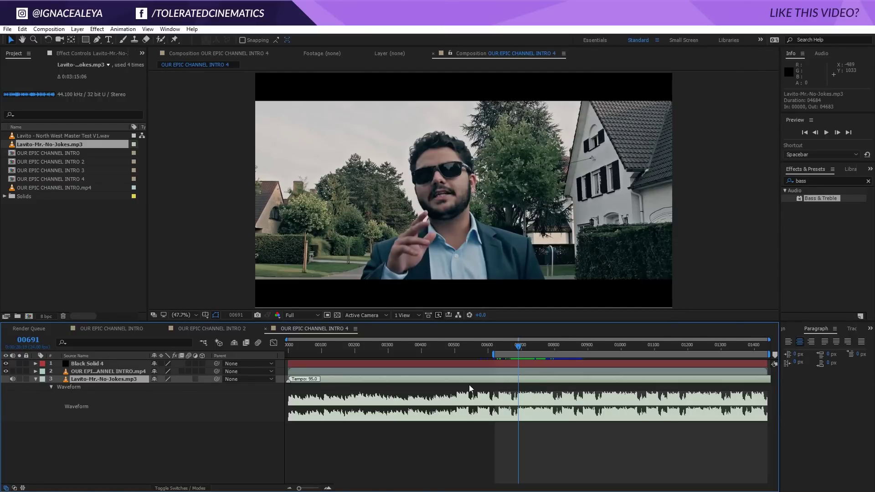
drag(466, 377, 506, 394)
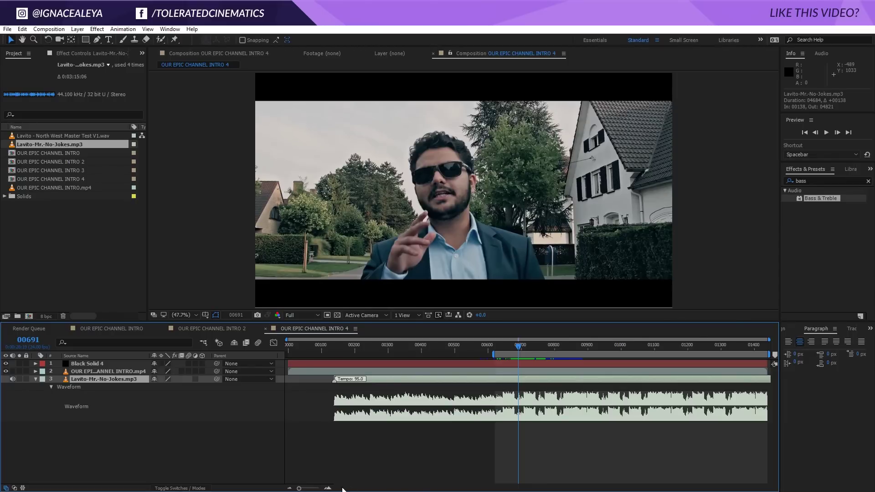
click(328, 488)
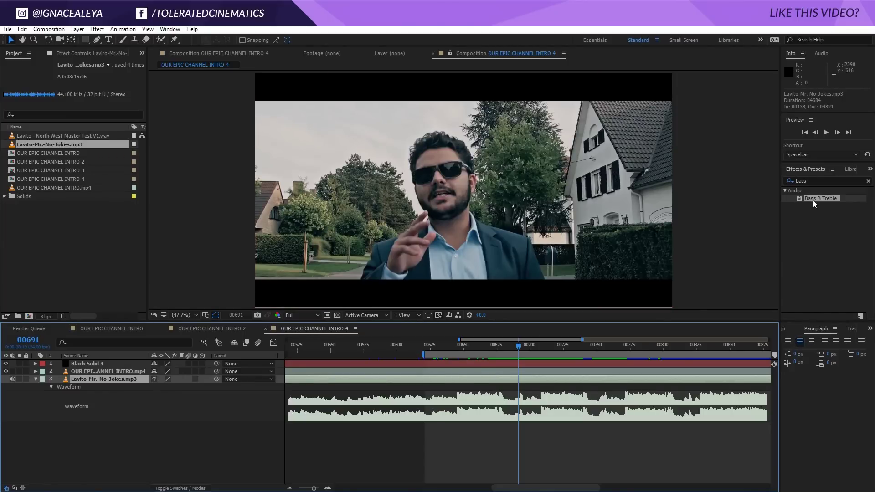
Apply the Bass & Treble effect to the music layer with Bass at 75 and Treble at -100
drag(813, 197, 490, 379)
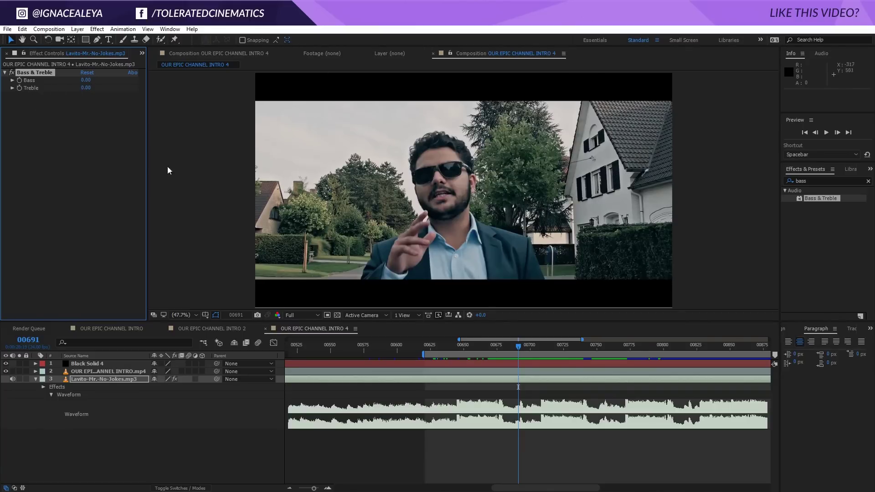
click(84, 80)
text(75)
key(Return)
drag(86, 88, 3, 112)
drag(90, 90, 20, 93)
click(528, 377)
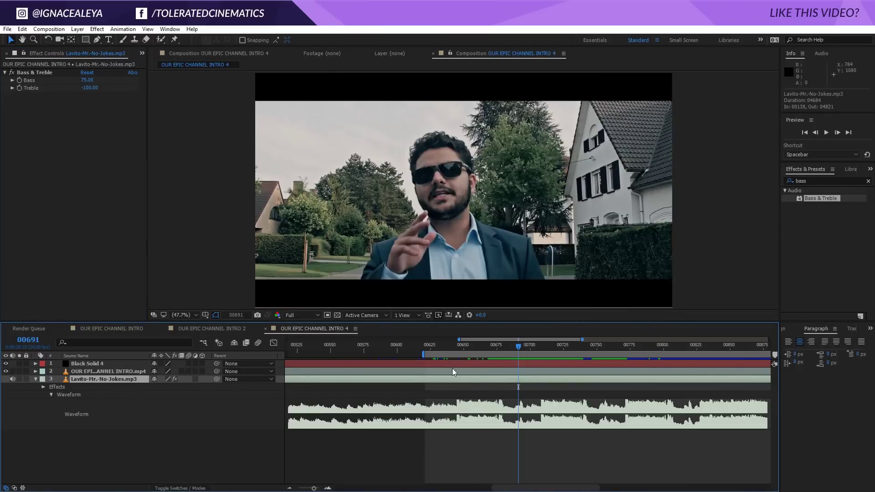
Convert the music layer's audio to keyframes with the Keyframe Assistant
right_click(495, 382)
mouse_move(534, 266)
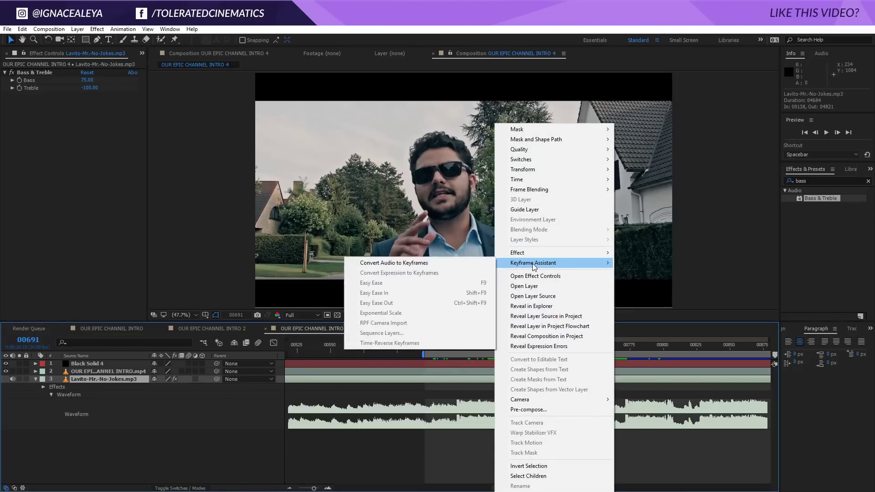
click(427, 264)
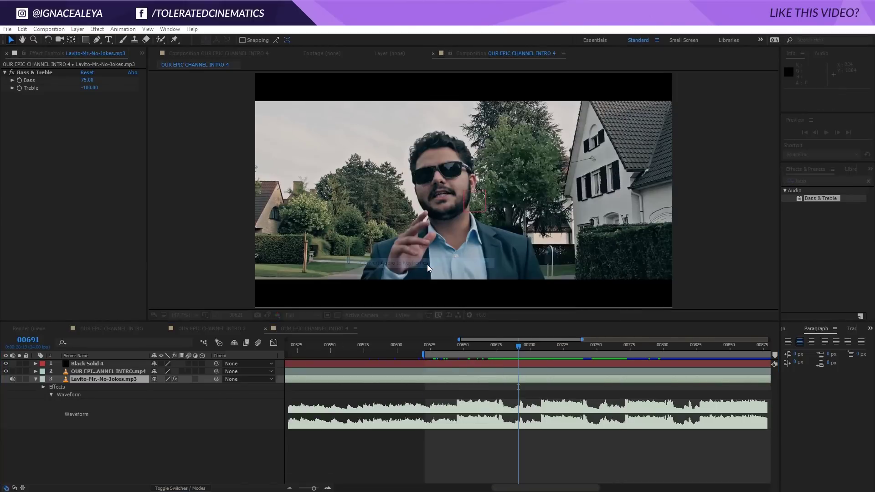
Remove the Bass & Treble effect from the Lavito-Mr.-No-Jokes.mp3 layer
click(460, 389)
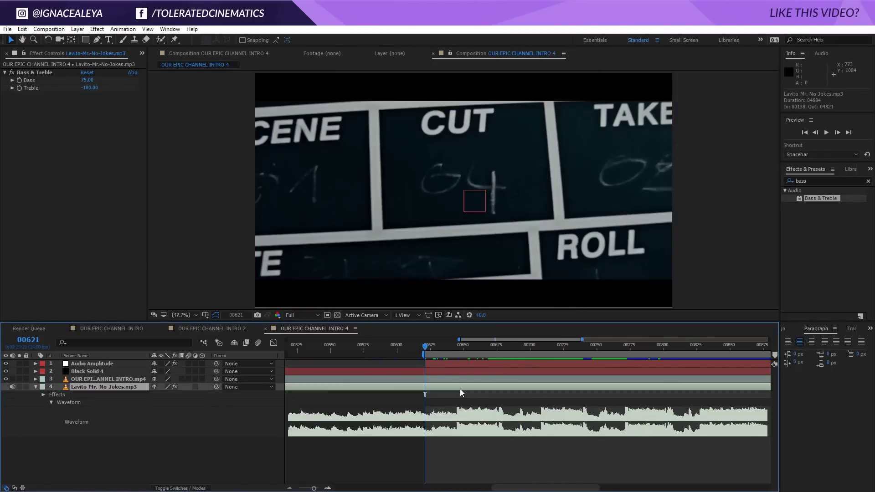
click(39, 72)
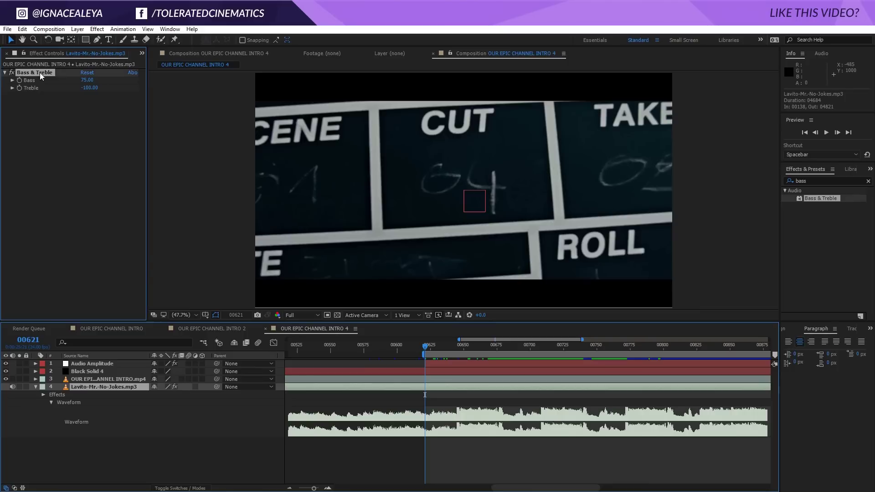
key(Delete)
Delete the Right Channel and Left Channel effects from the Audio Amplitude layer, keeping only Both Channels
click(469, 364)
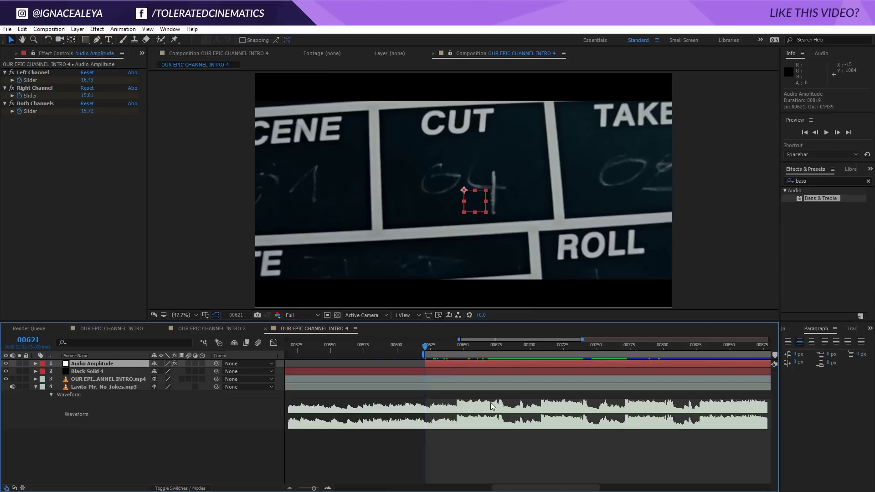
click(45, 87)
key(Delete)
click(43, 74)
key(Delete)
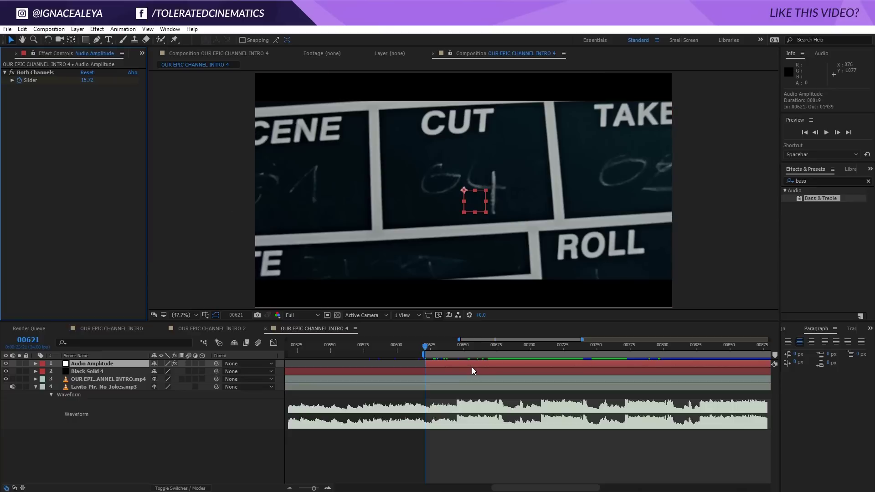
Reveal the Both Channels slider keyframes of Audio Amplitude and display them in the graph editor
key(u)
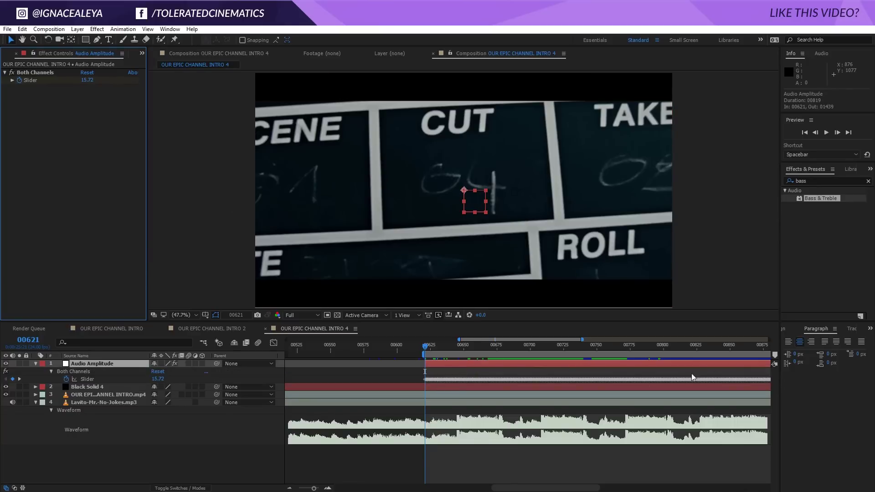
click(89, 379)
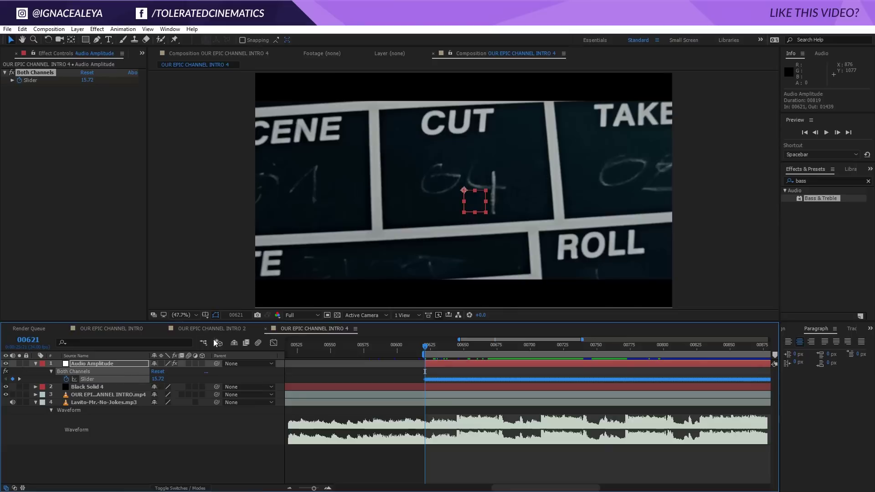
click(273, 344)
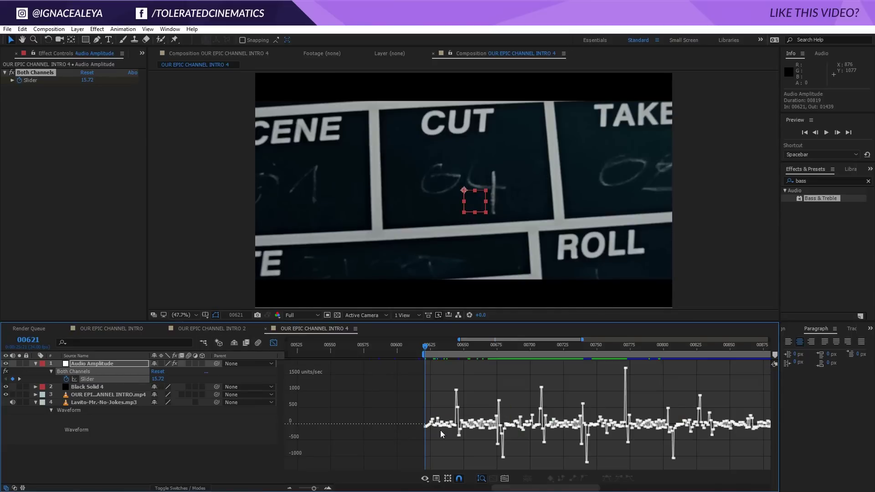
Scrub across the peaks in the amplitude graph and play the preview to compare the slider values with the beats
drag(428, 344, 448, 363)
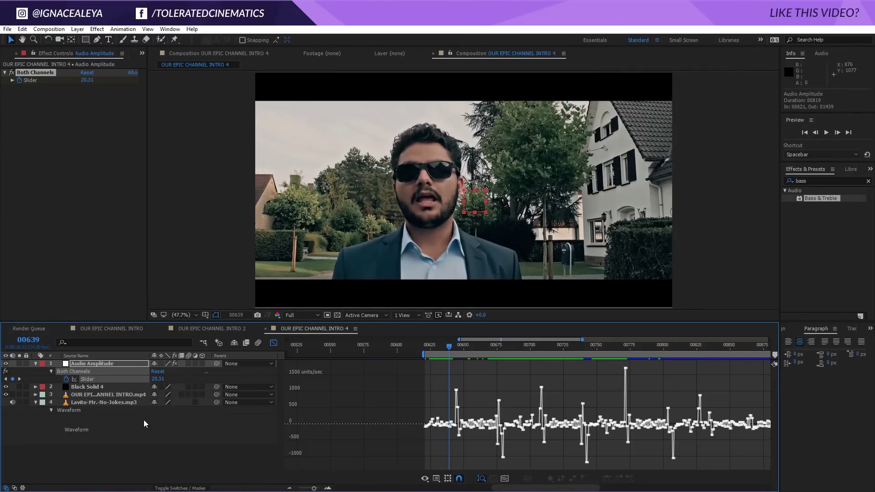
drag(453, 343, 541, 377)
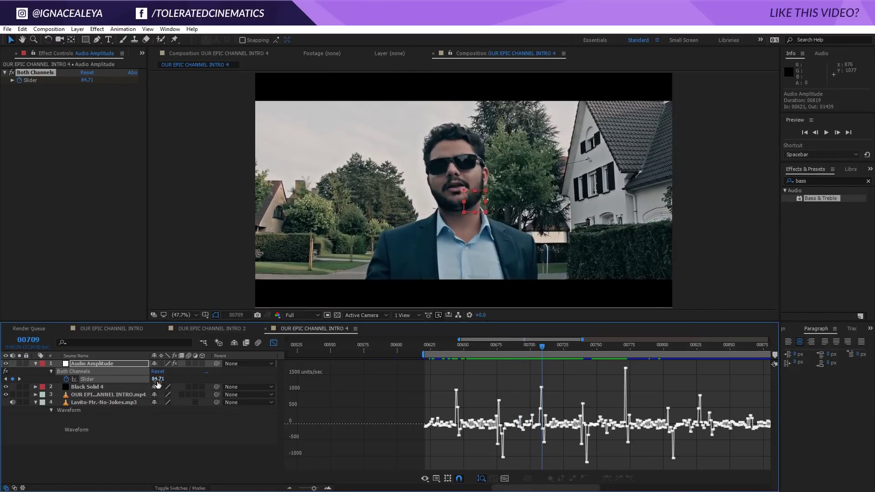
drag(595, 344, 622, 346)
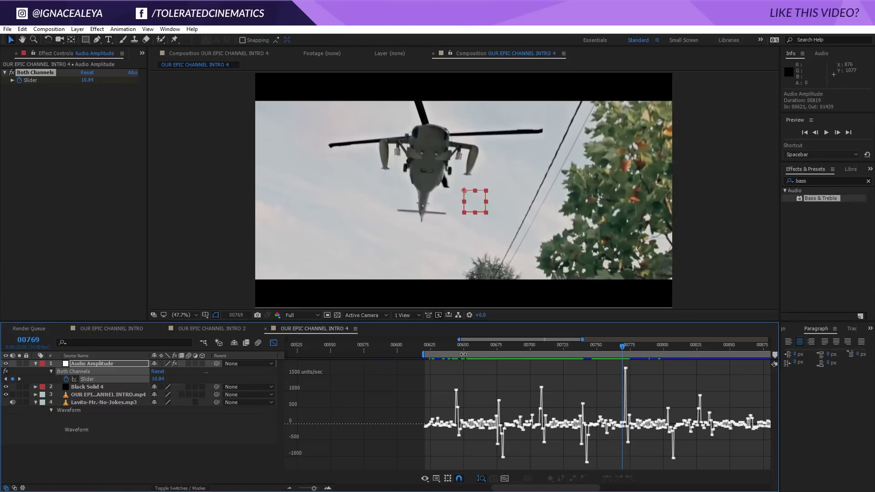
drag(454, 344, 430, 346)
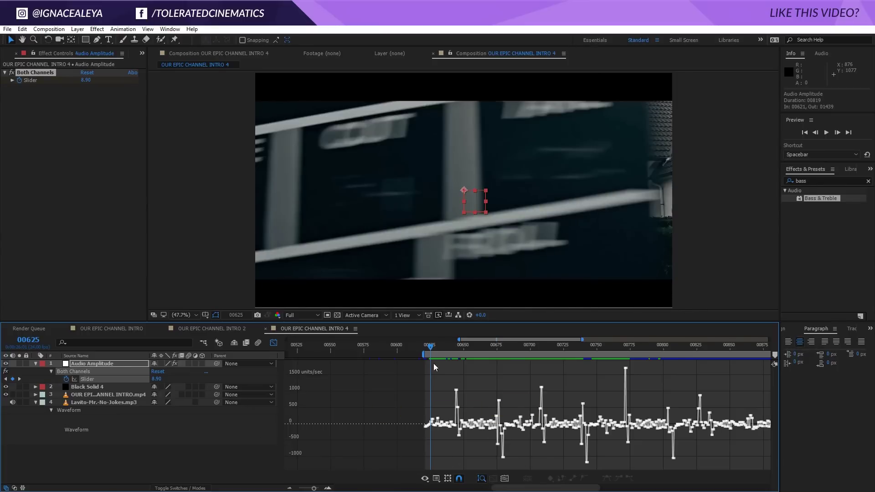
key(space)
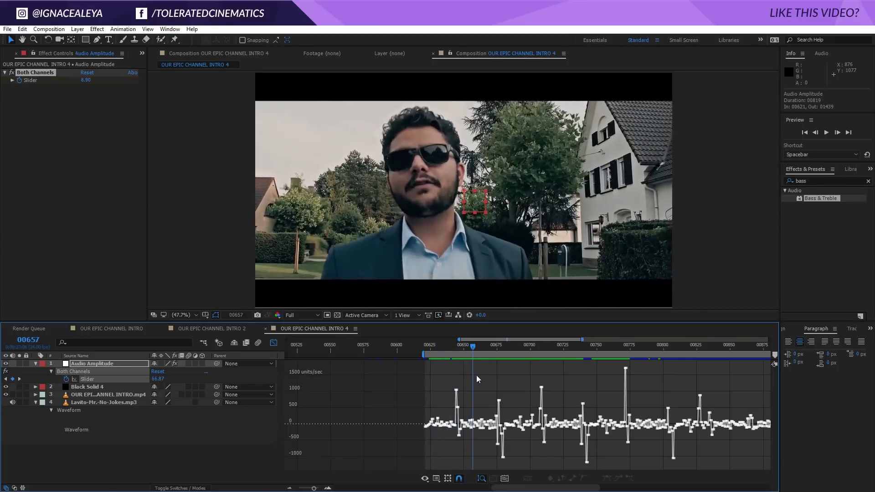
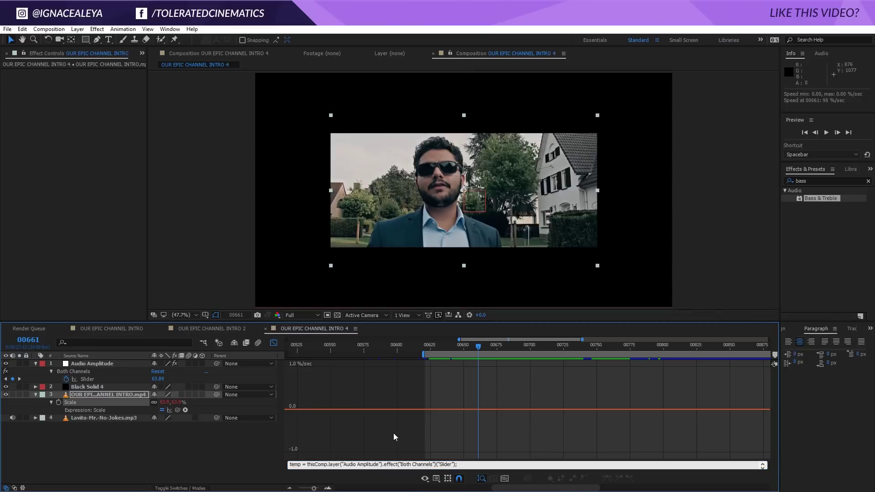
Scrub between frames 646 and 635 to check how the video's scale follows the Both Channels slider
mouse_move(472, 349)
mouse_down()
mouse_move(451, 349)
mouse_move(458, 351)
mouse_up()
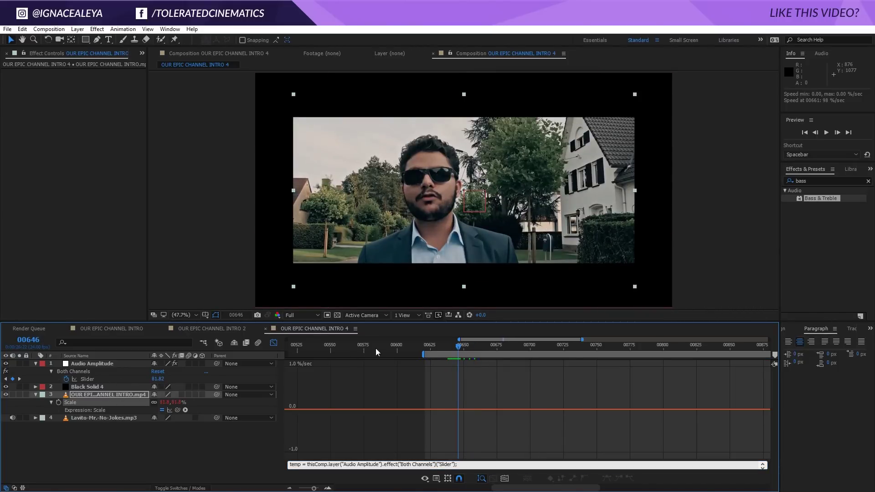
drag(449, 345, 444, 346)
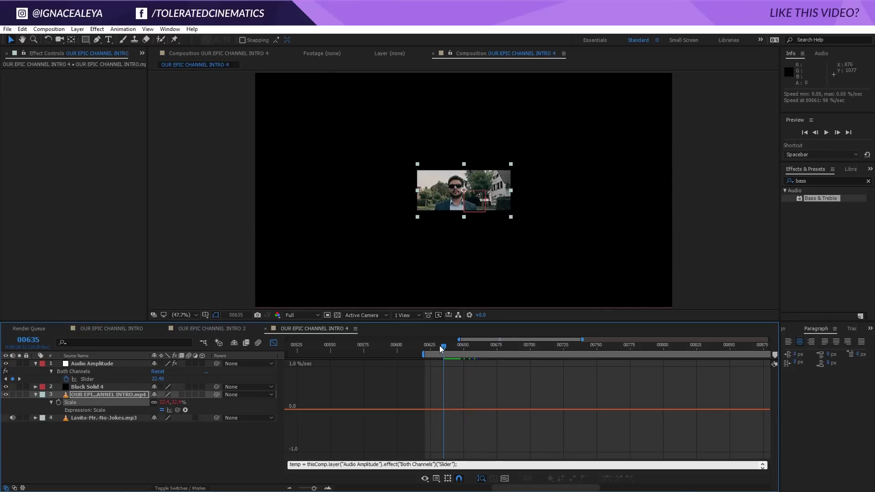
Expand the video layer's Scale expression to show all its lines and insert an empty line before [temp, temp]
drag(442, 346, 543, 345)
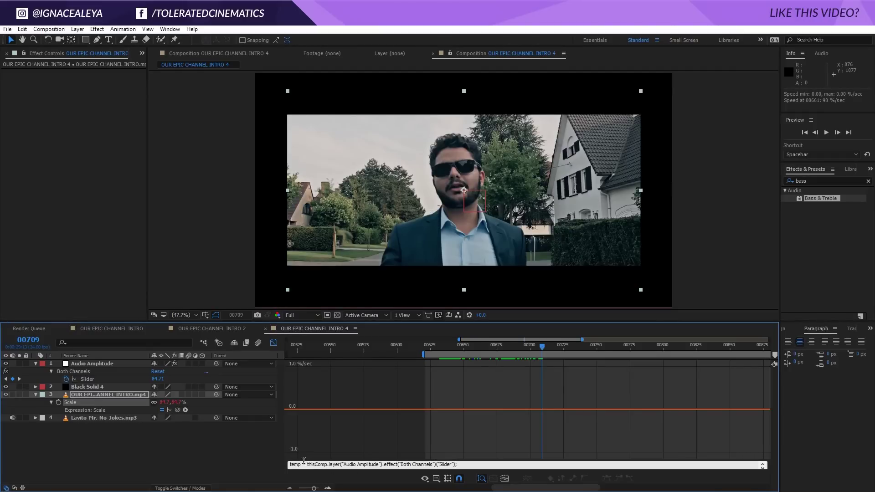
drag(303, 459, 306, 418)
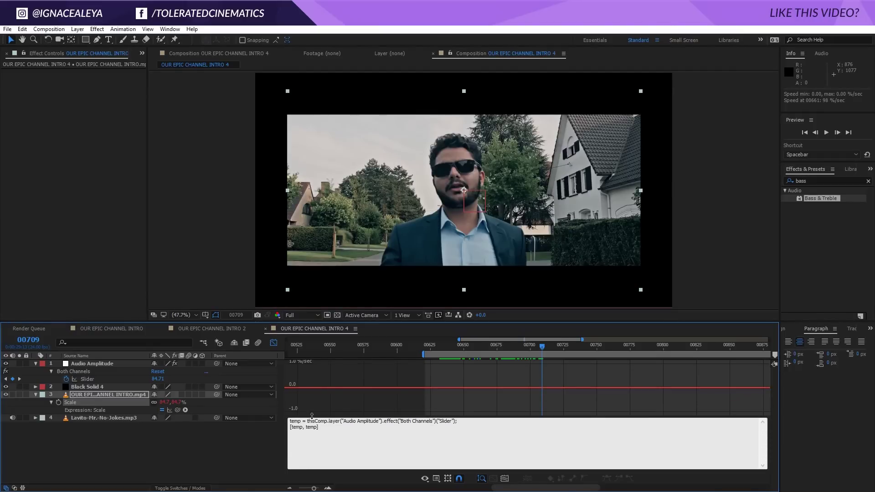
key(Return)
text([temp, temp])
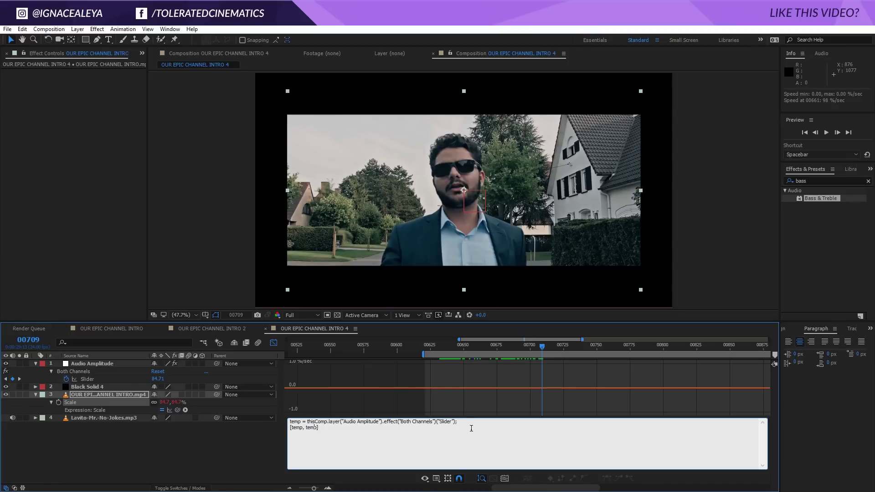
key(shift+Up)
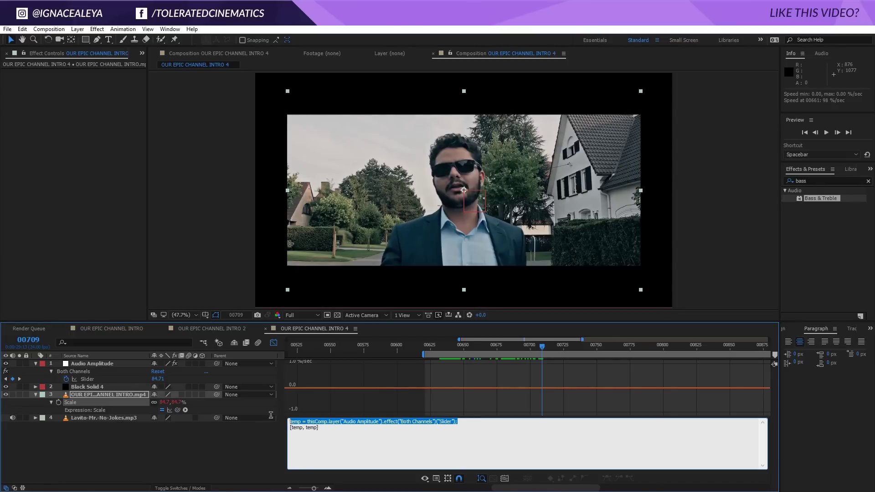
click(477, 421)
key(Return)
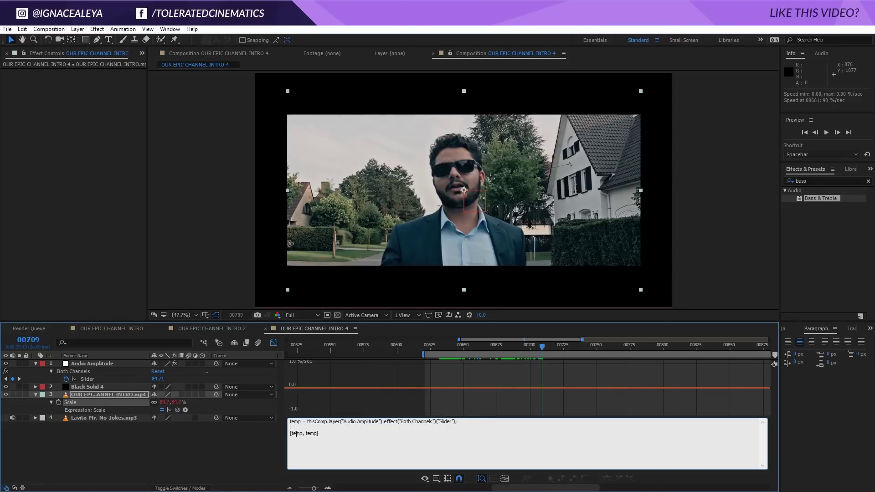
Prefix the last line of the Scale expression so it reads value+[temp, temp]
drag(333, 433, 280, 436)
click(289, 435)
text(value+)
triple_click(306, 433)
key(ctrl+a)
click(340, 435)
Scrub to frames 695 and 645 and play the preview to check how the video's scale reacts to the music
drag(542, 346, 524, 350)
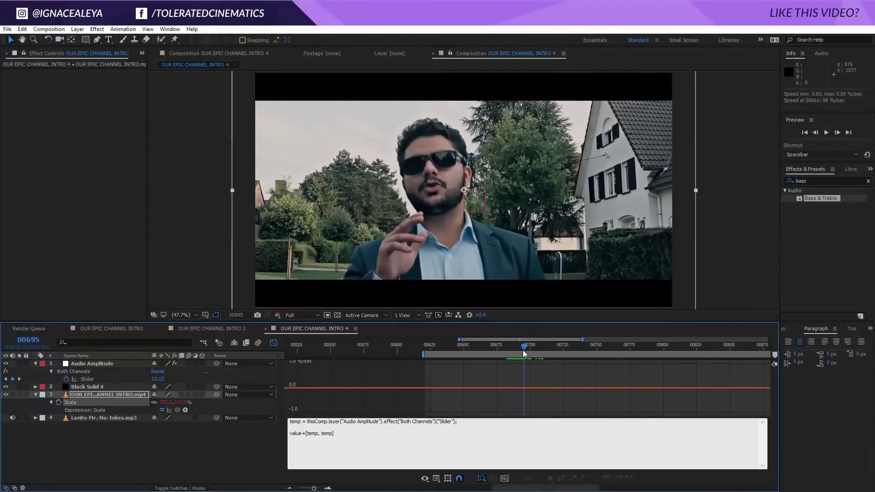
key(space)
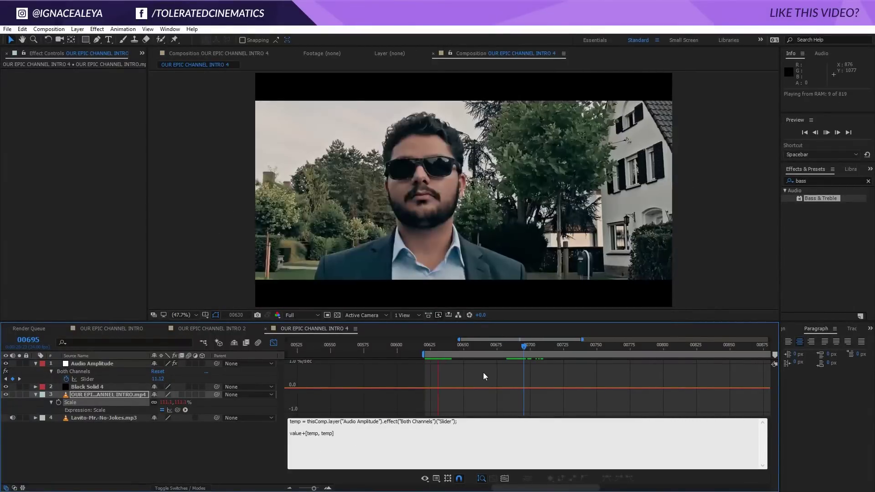
key(space)
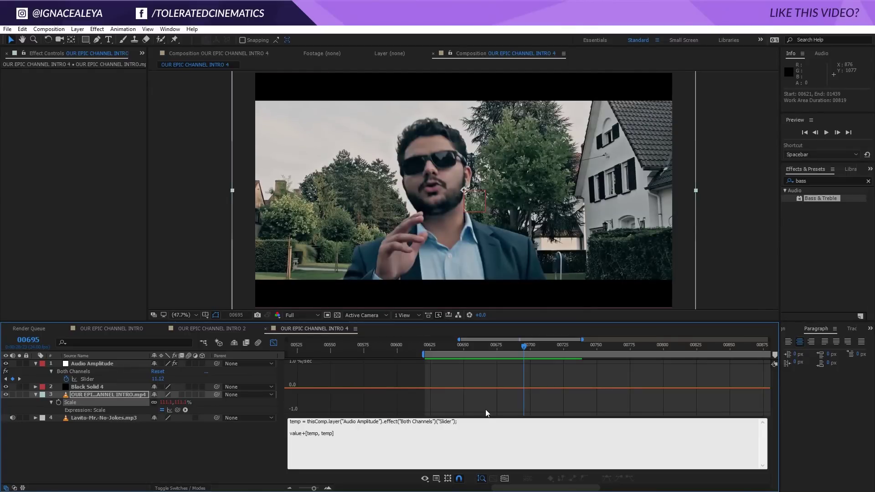
key(space)
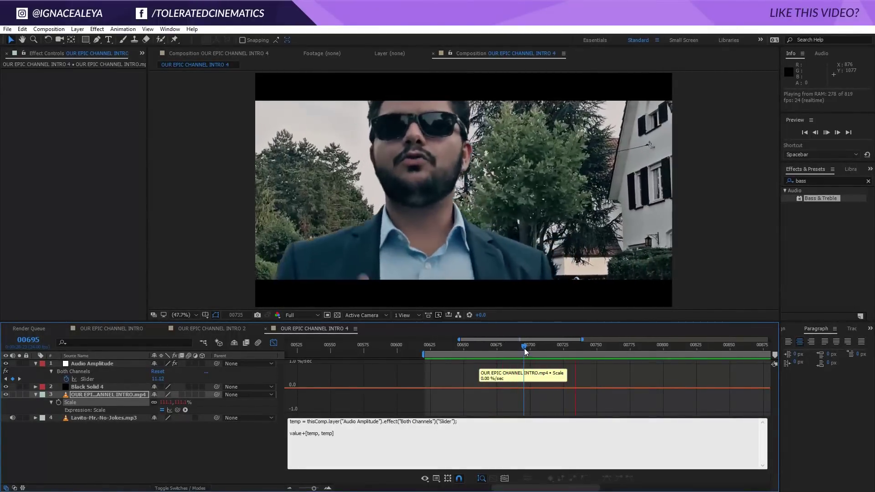
drag(524, 348, 457, 357)
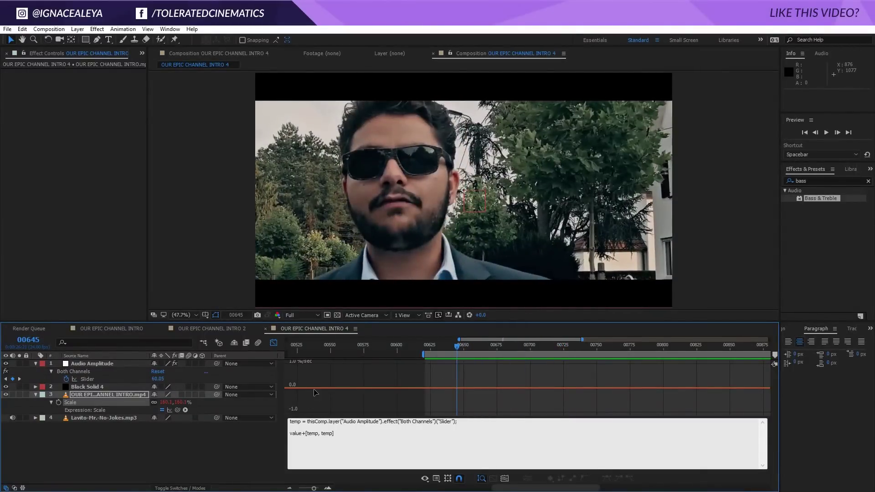
Examine the Both Channels slider graph around its peaks and move back to frame 630
click(86, 379)
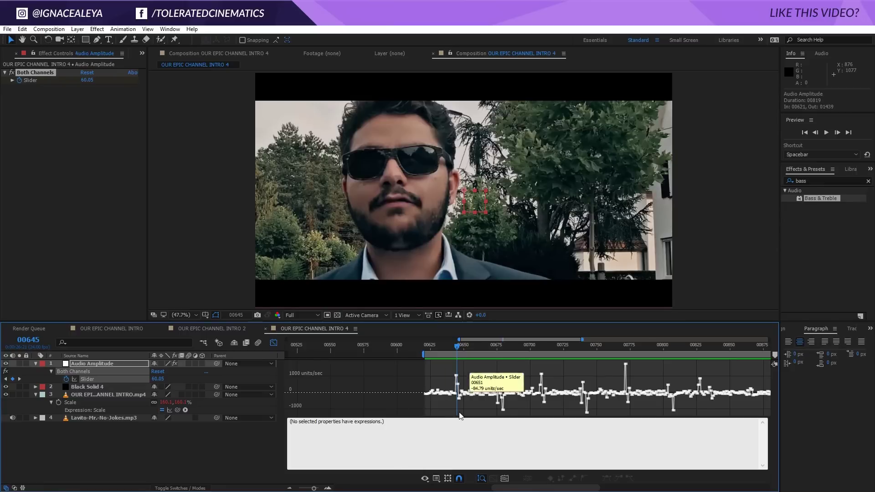
click(542, 344)
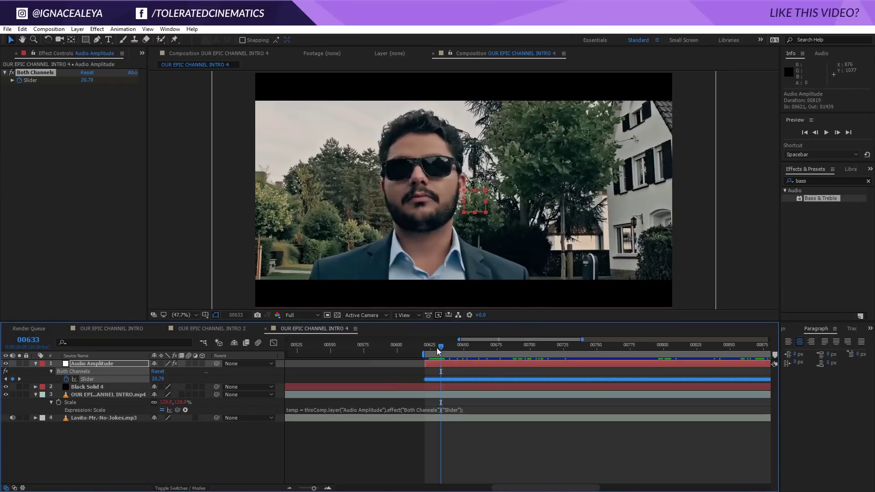
click(436, 349)
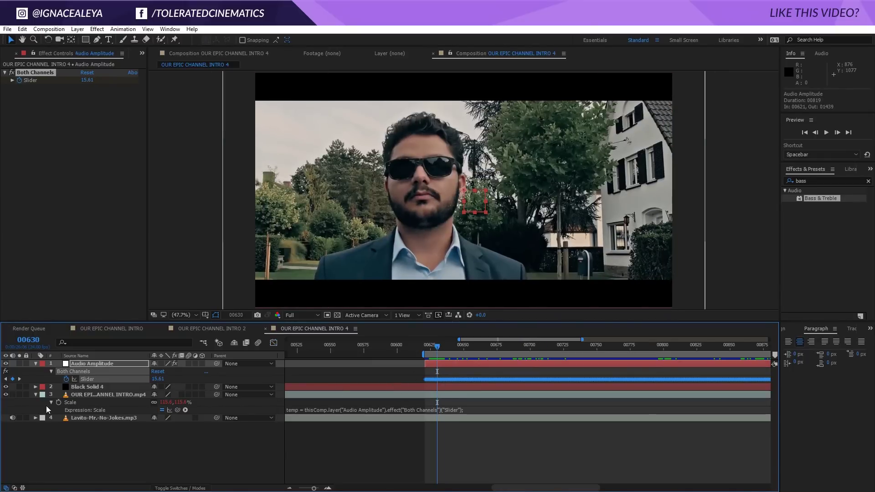
Add the expression linear(value,40,80,0,20) to the Both Channels slider of the Audio Amplitude layer
alt+click(66, 381)
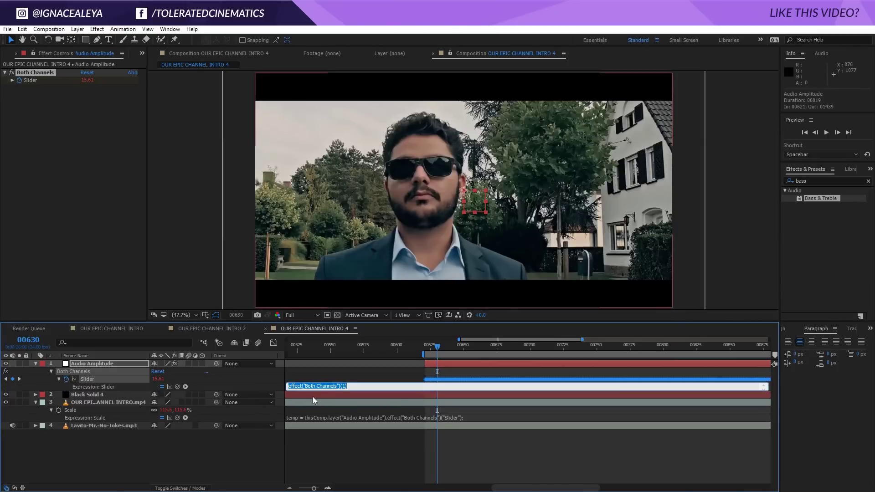
key(BackSpace)
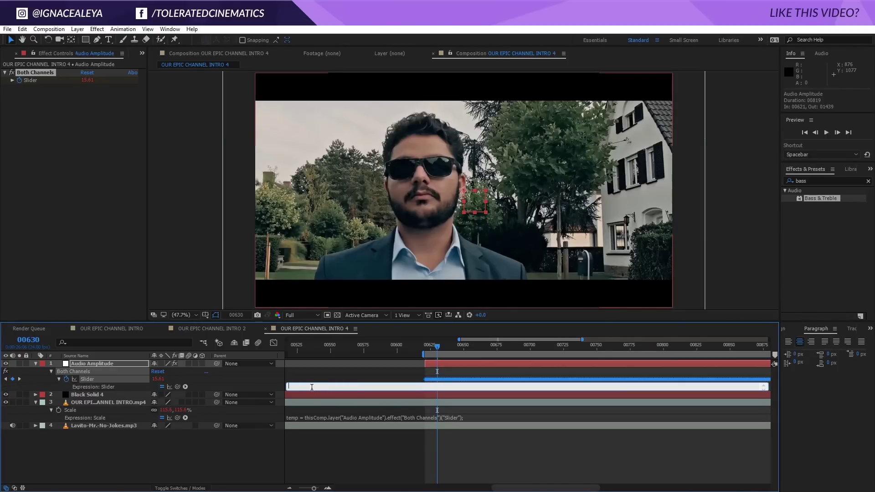
text(linear(value,)
text(4)
text(0,80,0)
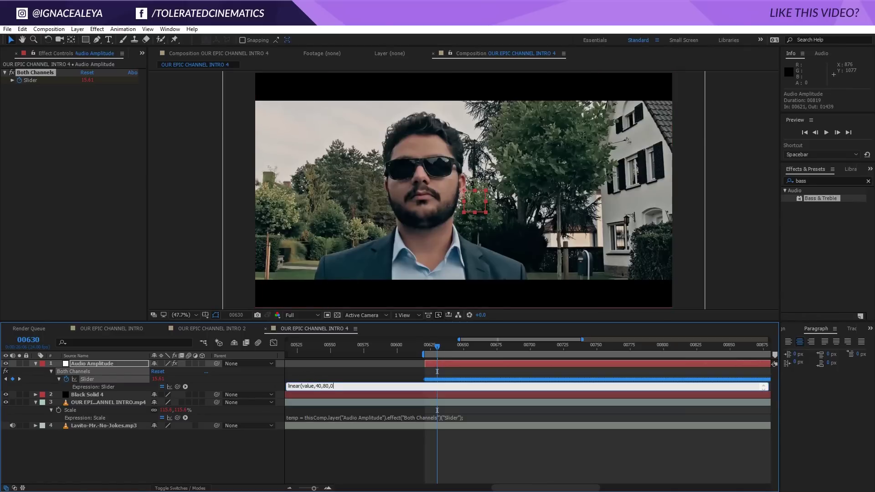
text(,20))
click(343, 373)
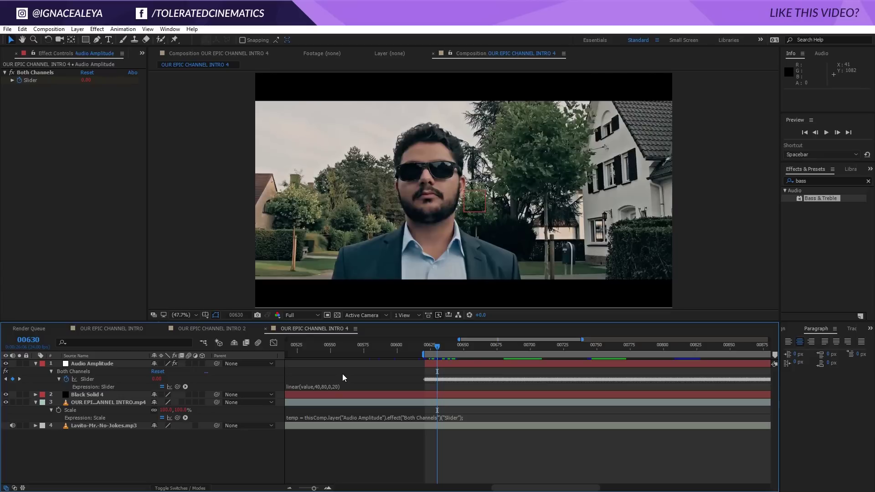
Reveal the audio waveform of the Lavito-Mr.-No-Jokes.mp3 layer
drag(439, 345, 435, 349)
click(110, 425)
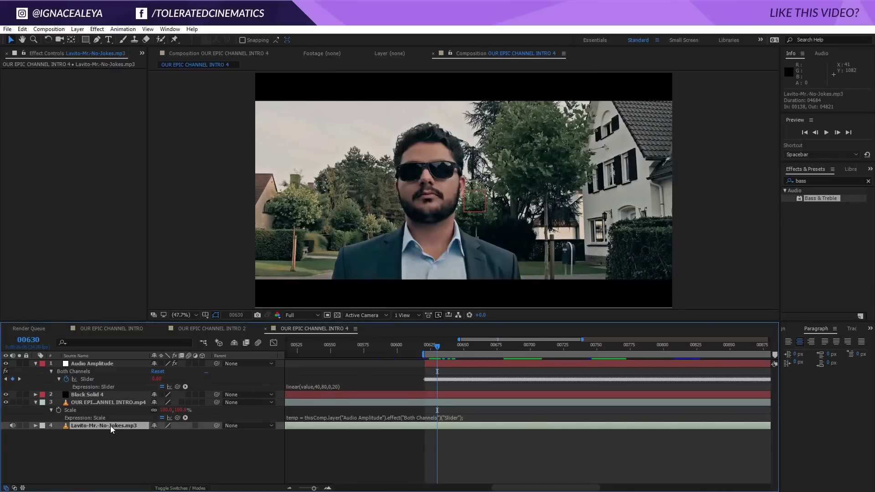
key(l)
key(l)
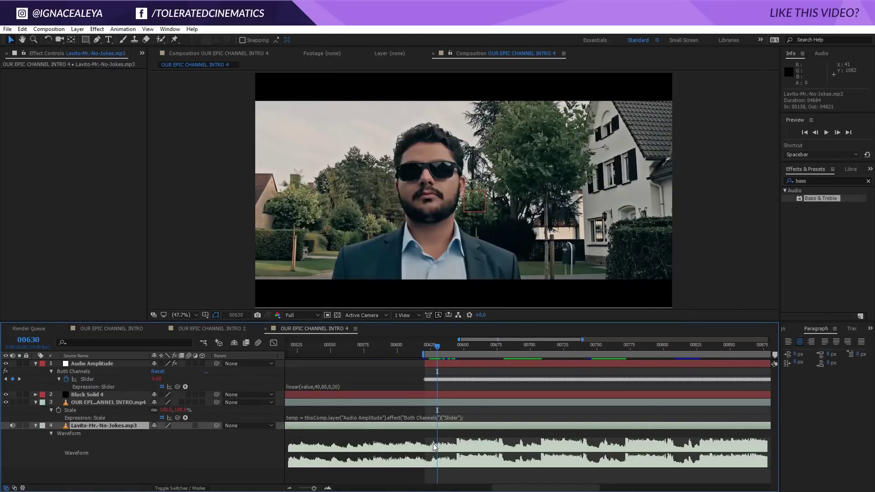
Scrub to the waveform's first strong beat at frame 645 and play the preview to check the reduced scaling
drag(438, 347, 457, 356)
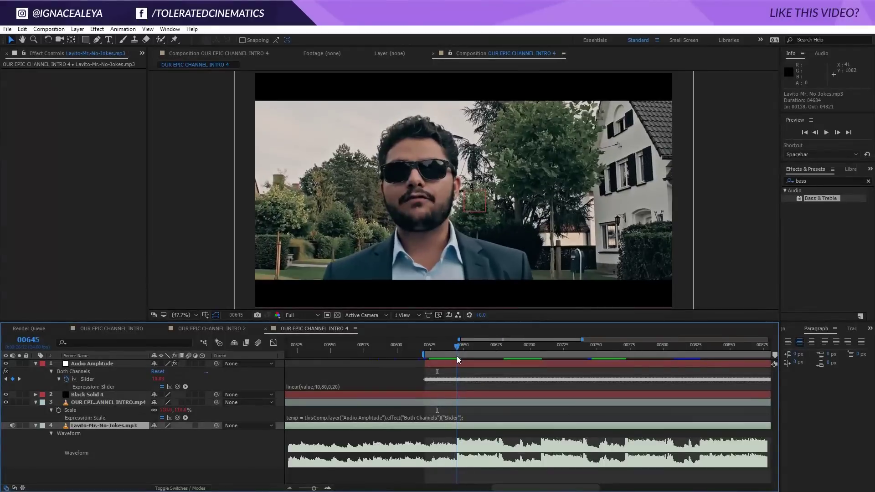
click(464, 388)
text(0)
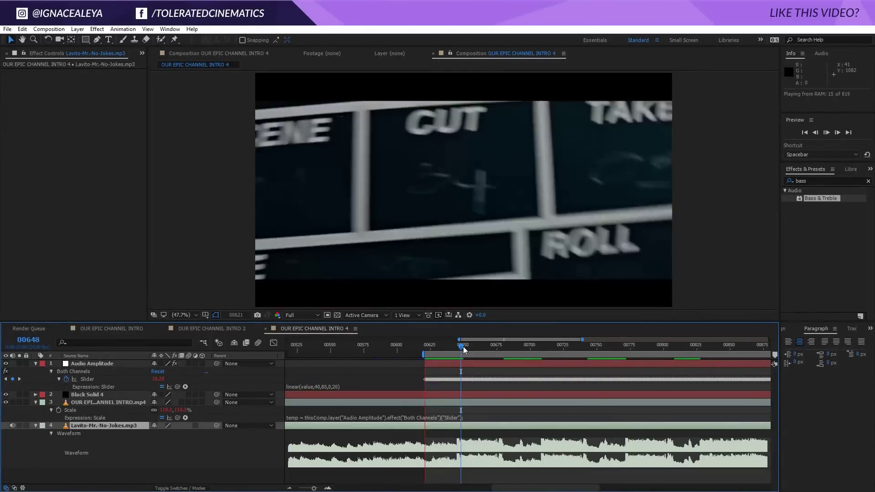
key(space)
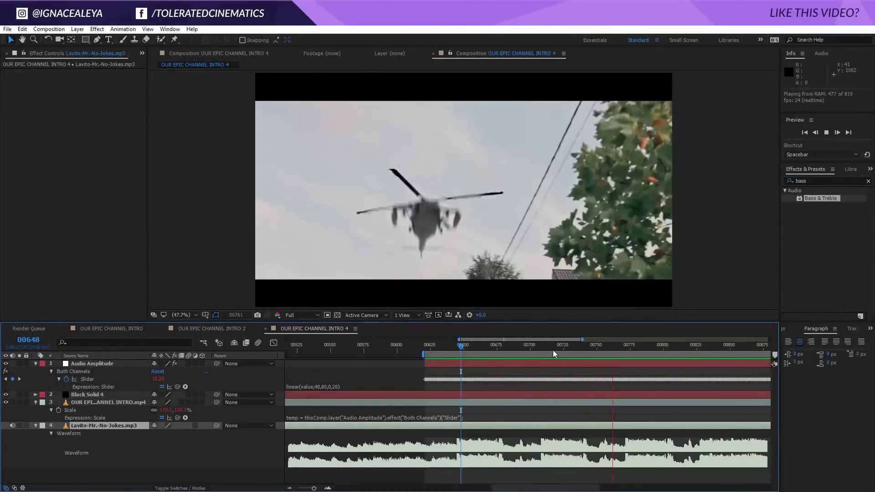
Change the slider expression to linear(value,40,85,0,20) and preview the scaling
drag(469, 347, 485, 365)
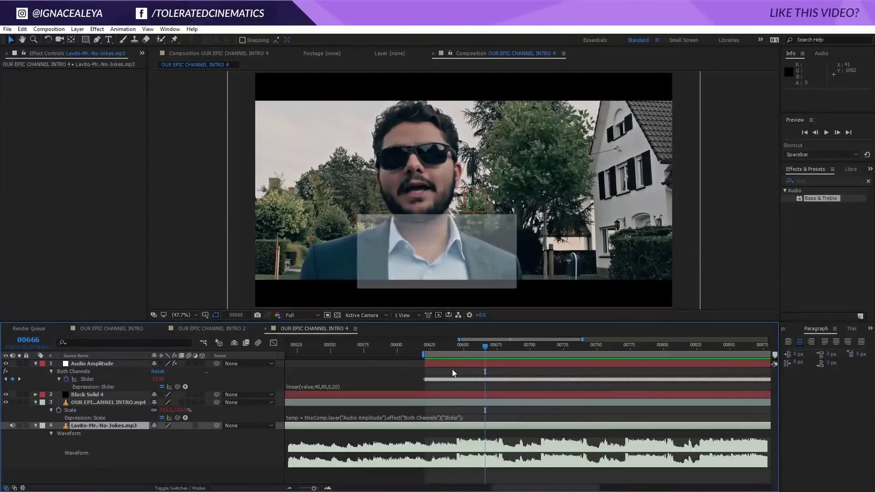
click(315, 384)
click(322, 385)
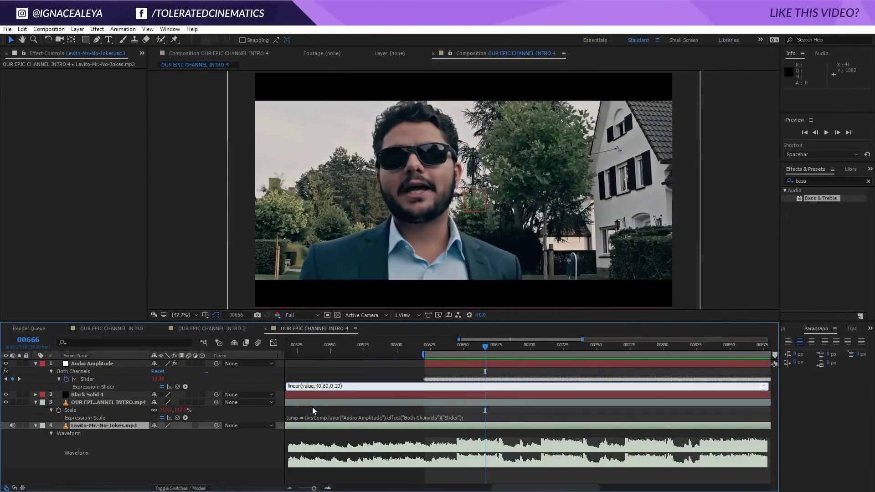
key(Delete)
text(5)
click(359, 375)
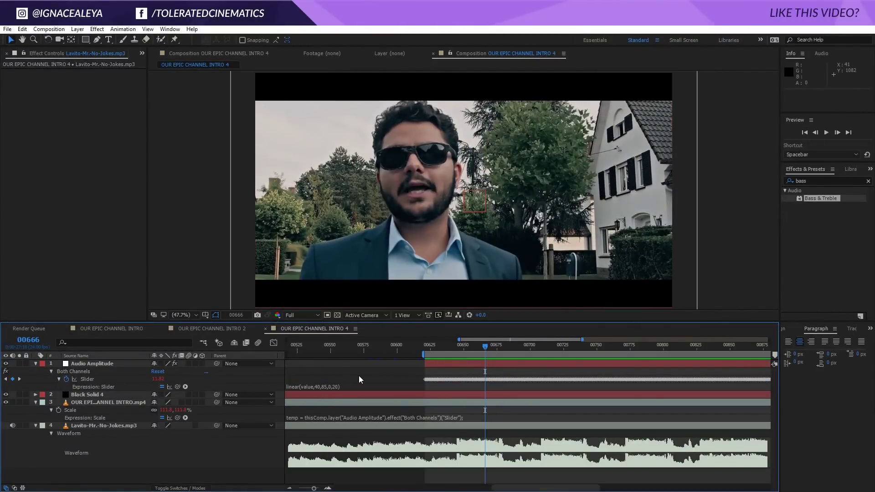
key(space)
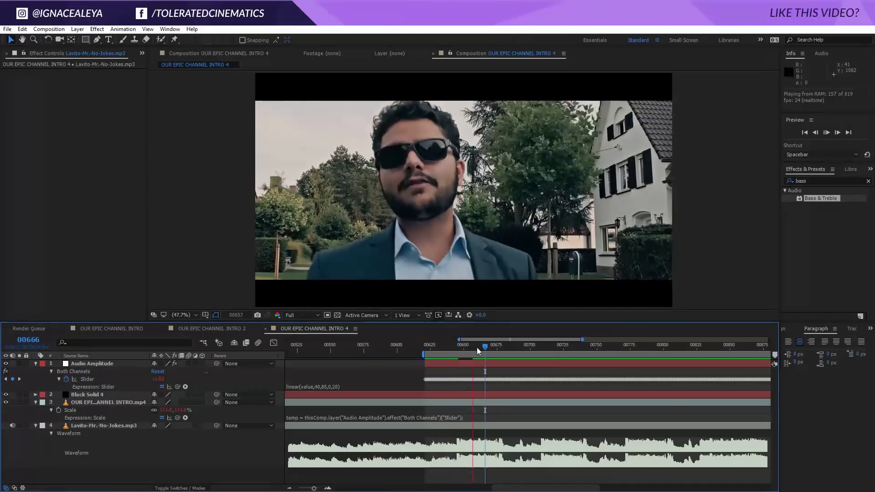
key(space)
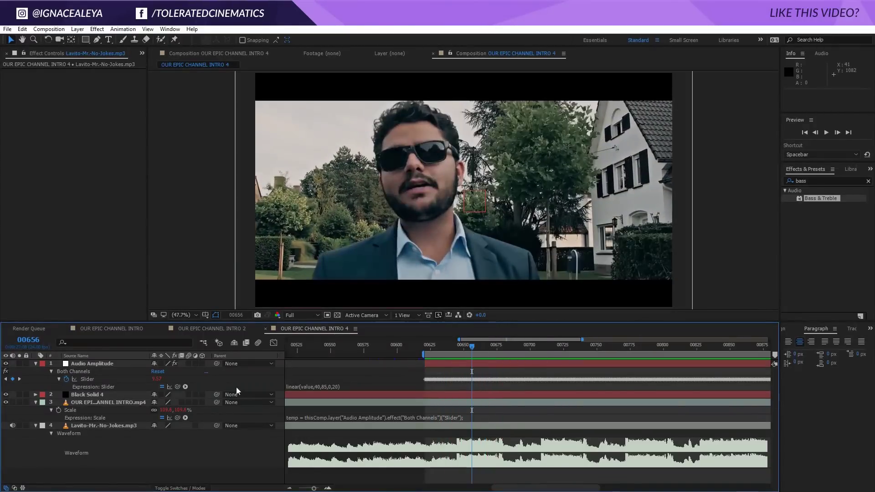
Raise the upper input limit in the slider's linear expression to 90 and preview the scaling
click(322, 385)
click(325, 386)
key(Delete)
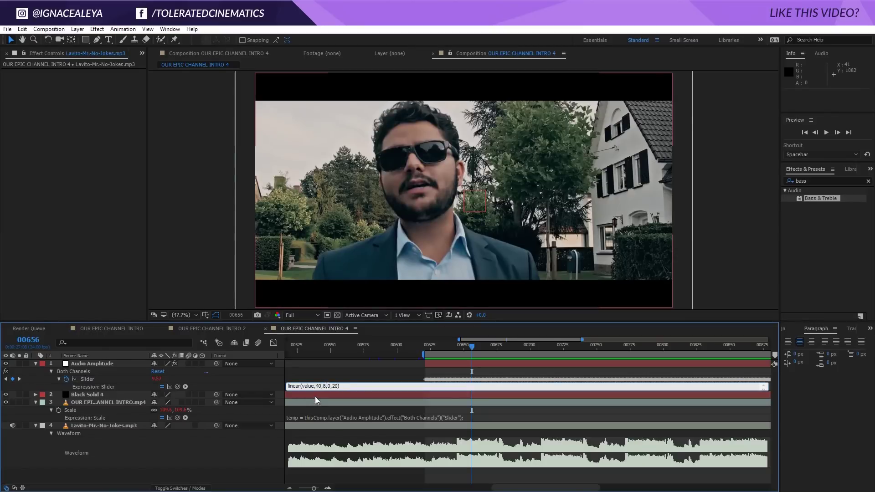
text(90)
click(442, 368)
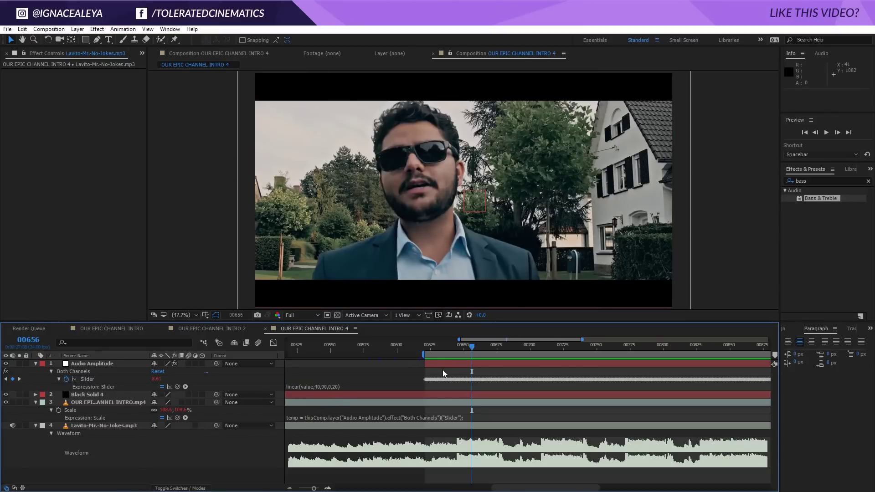
key(space)
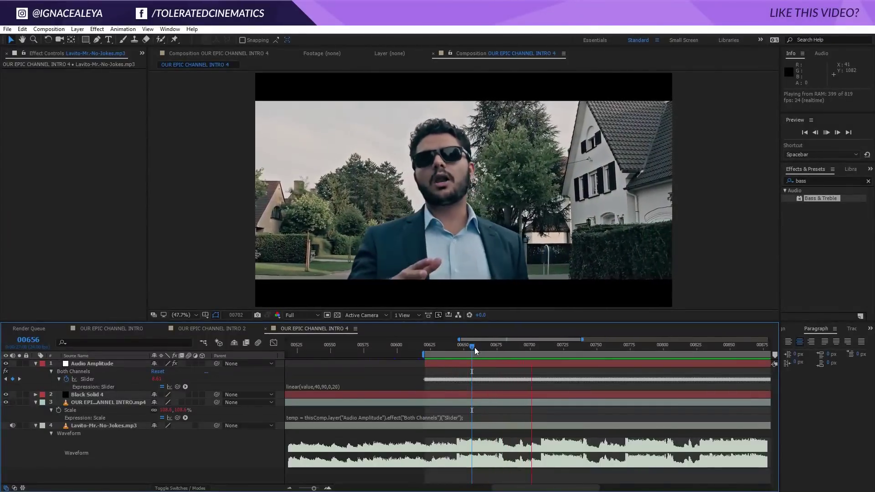
Change the slider expression's maximum output to 10 and play the preview from frame 618
drag(474, 347, 421, 348)
click(338, 387)
double_click(337, 387)
key(BackSpace)
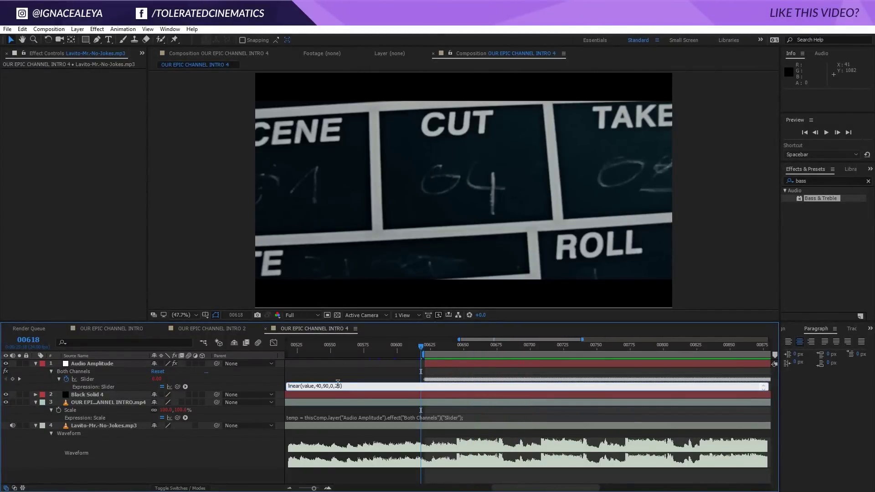
text(10)
click(358, 373)
key(space)
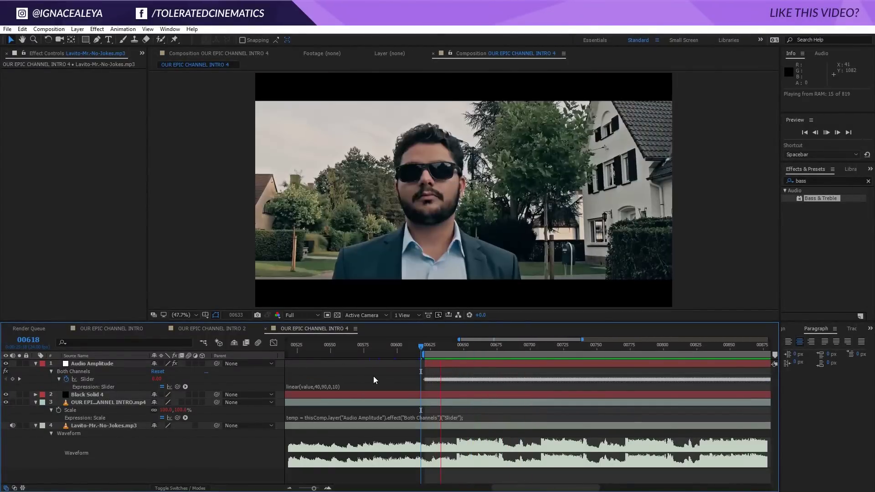
key(space)
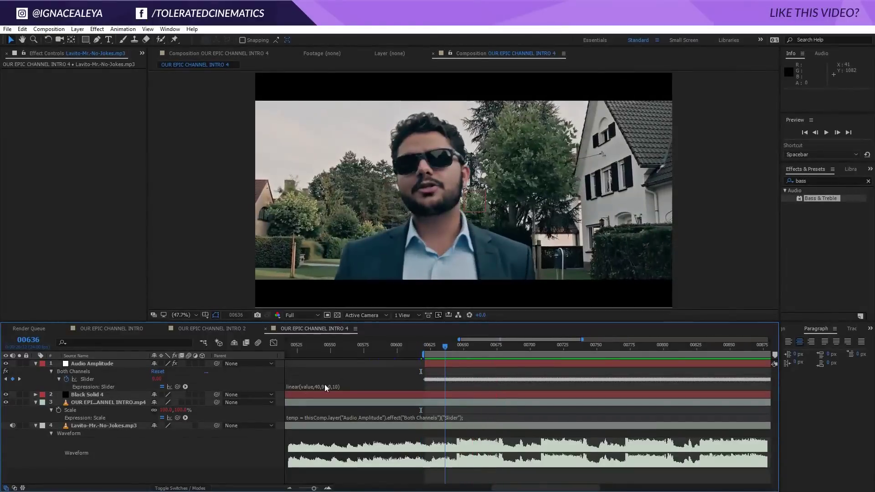
Set the maximum output to 25 so the slider expression reads linear(value,40,90,0,25)
click(337, 385)
double_click(337, 386)
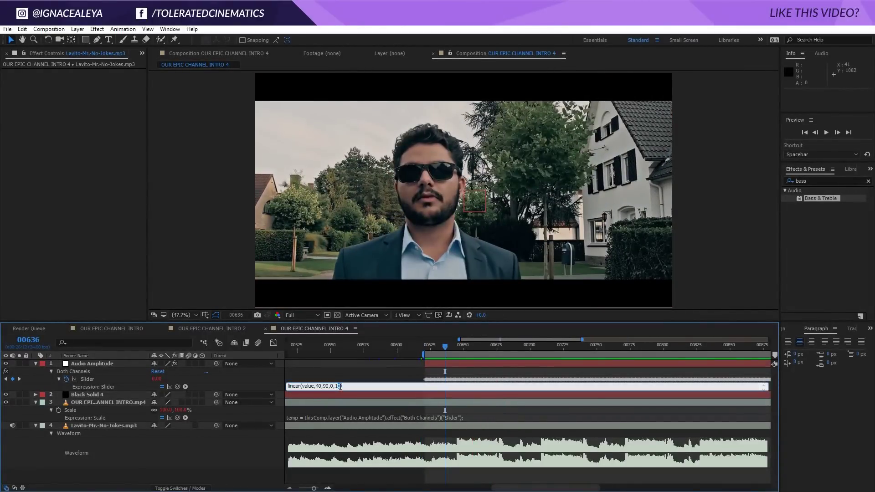
text(25)
click(365, 382)
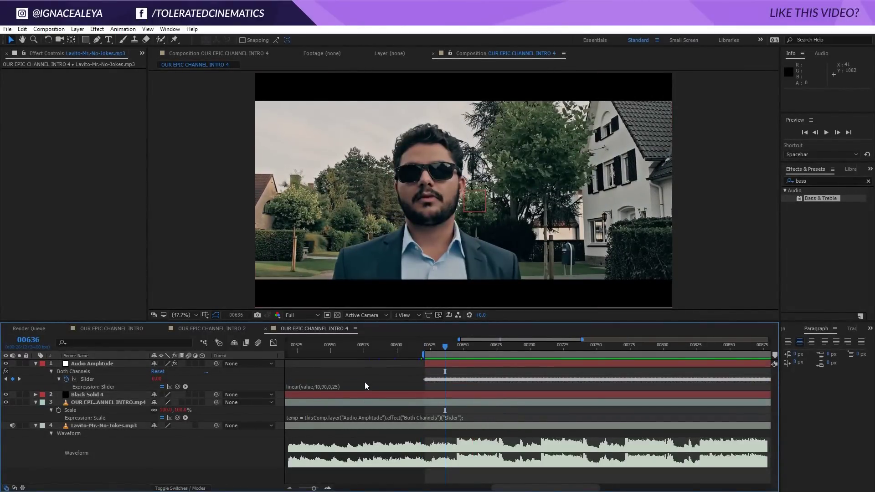
Duplicate the intro video layer and remove the Scale expression from the lower copy
click(105, 401)
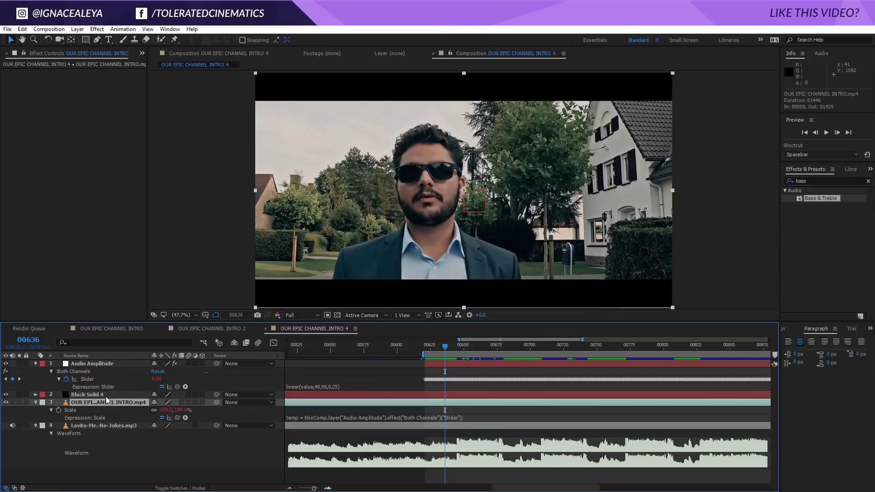
key(ctrl+d)
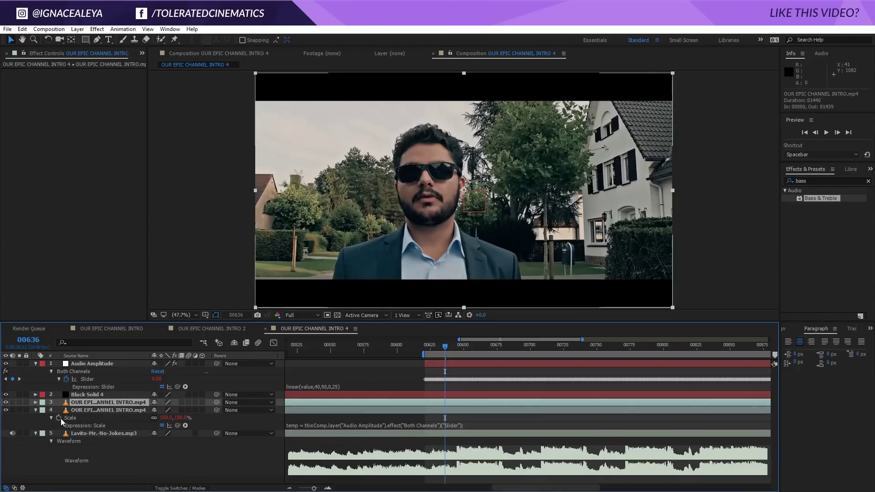
alt+click(59, 418)
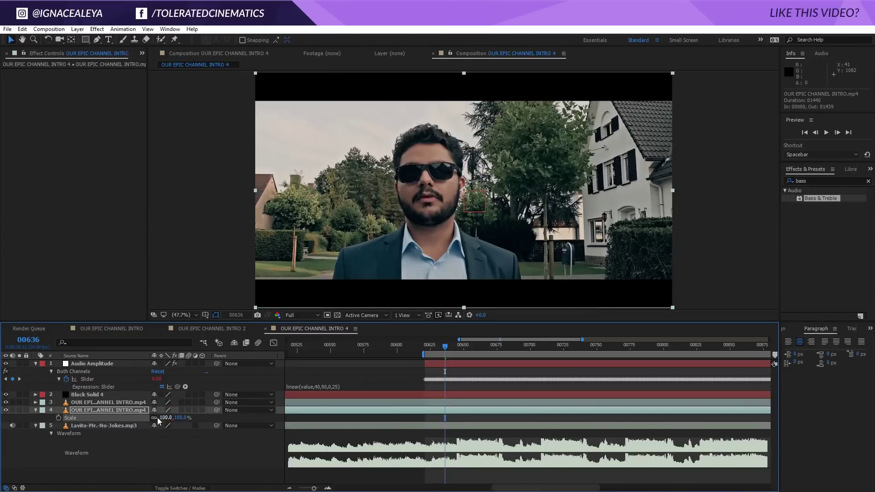
click(111, 409)
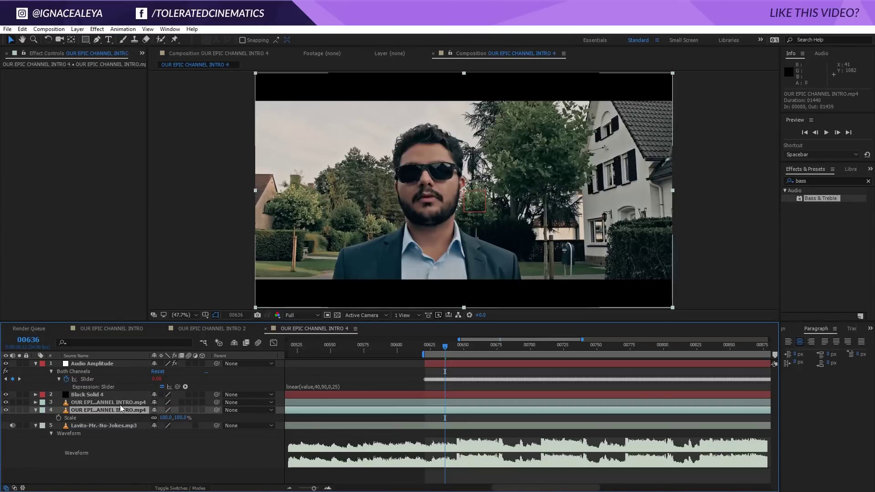
Set the Opacity of the upper intro video copy to 75%
click(121, 402)
key(s)
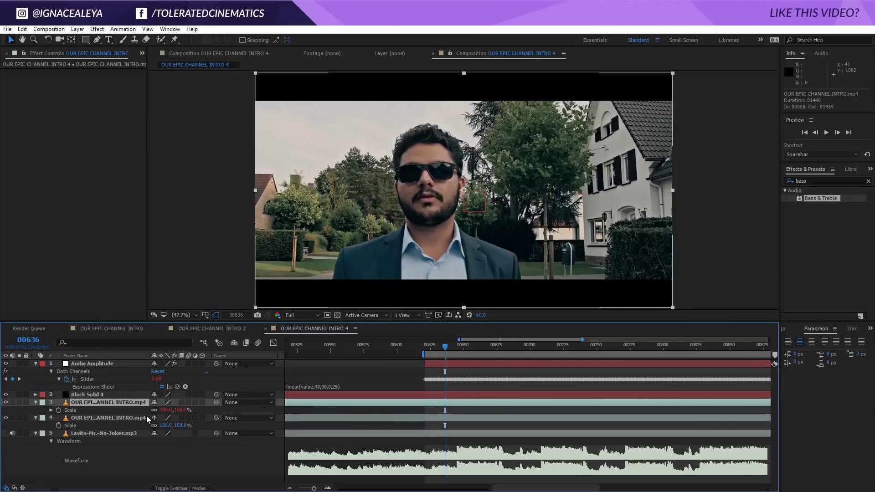
key(t)
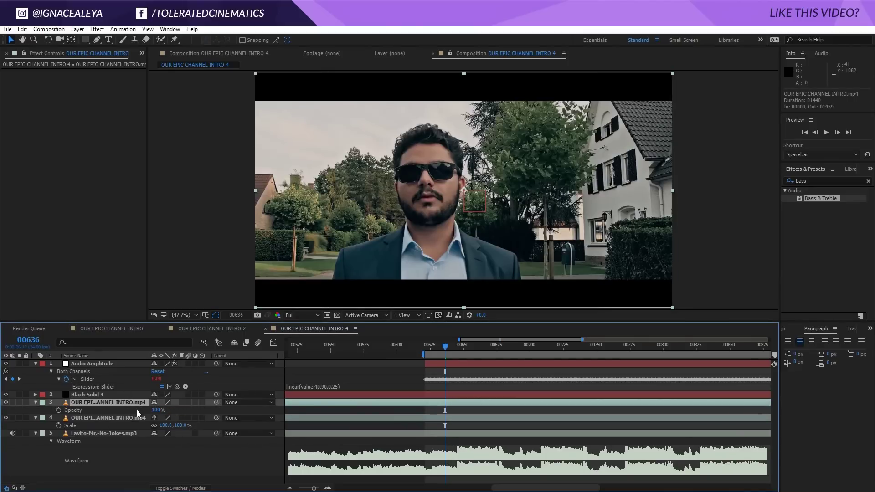
click(161, 408)
text(75)
key(Return)
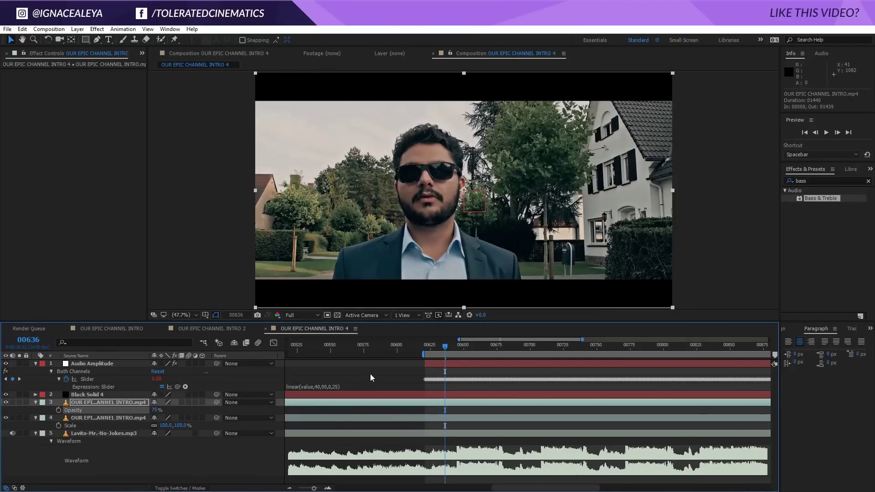
At frame 645, enable motion blur for the upper intro video copy and for the composition
drag(447, 348, 459, 349)
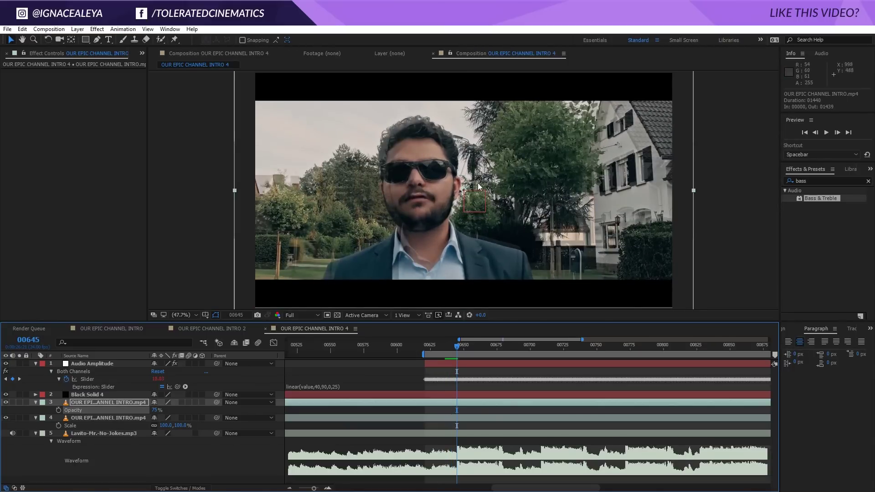
click(192, 488)
click(191, 488)
click(258, 344)
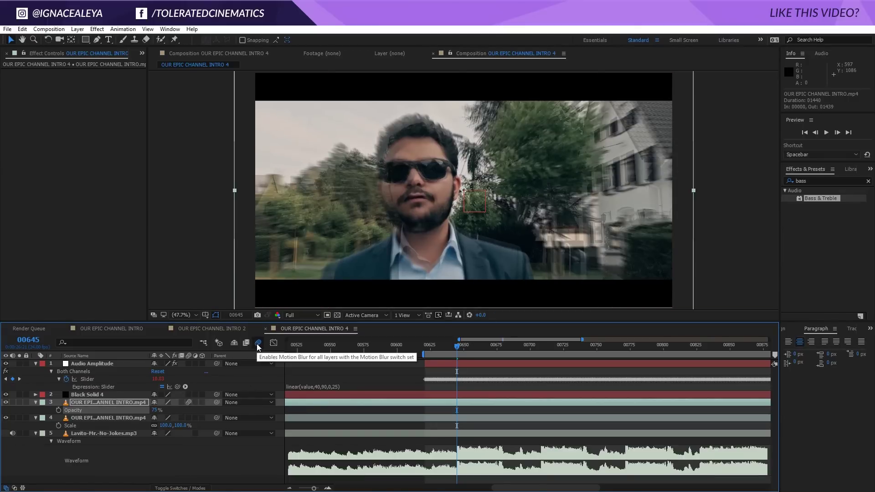
Solo the upper video copy to compare it with and without motion blur, restore all layers and preview the pulsing
click(20, 402)
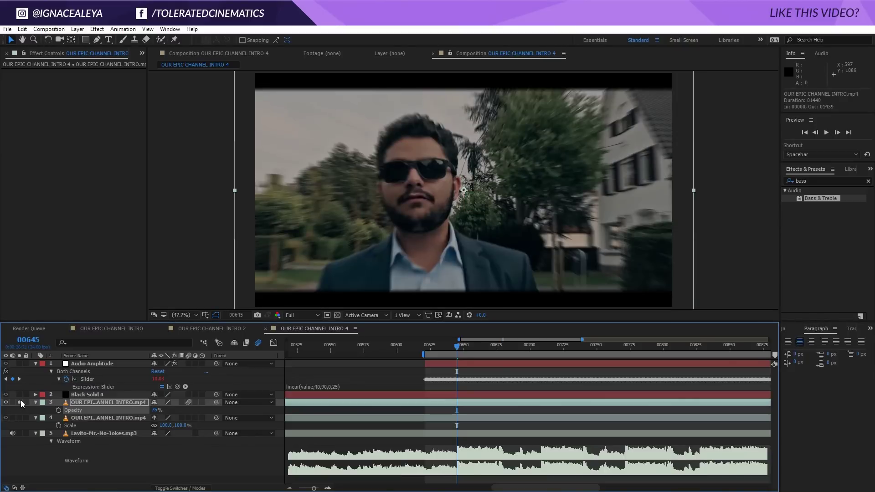
click(257, 343)
click(258, 344)
click(20, 403)
key(space)
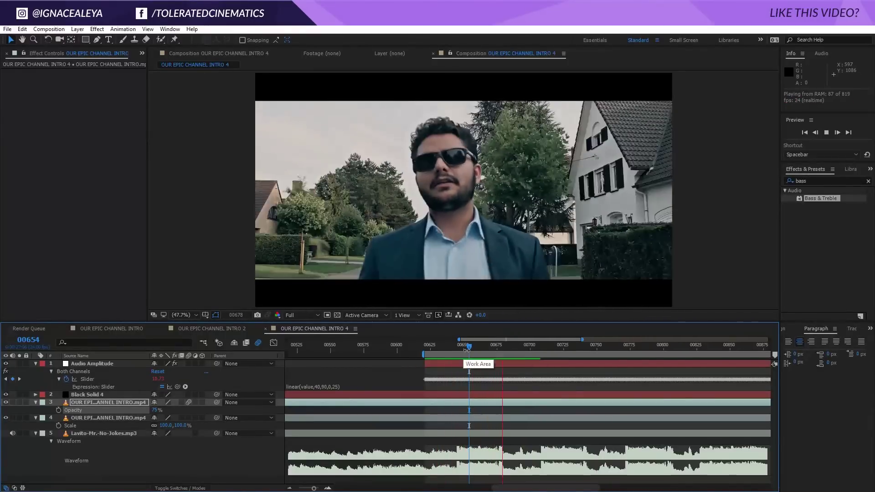
click(422, 354)
Add a new adjustment layer above the Audio Amplitude layer
click(105, 364)
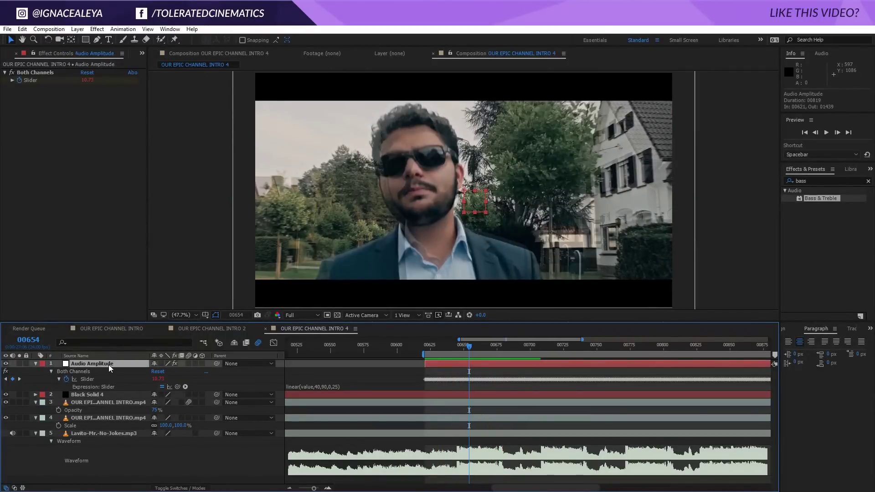
right_click(390, 374)
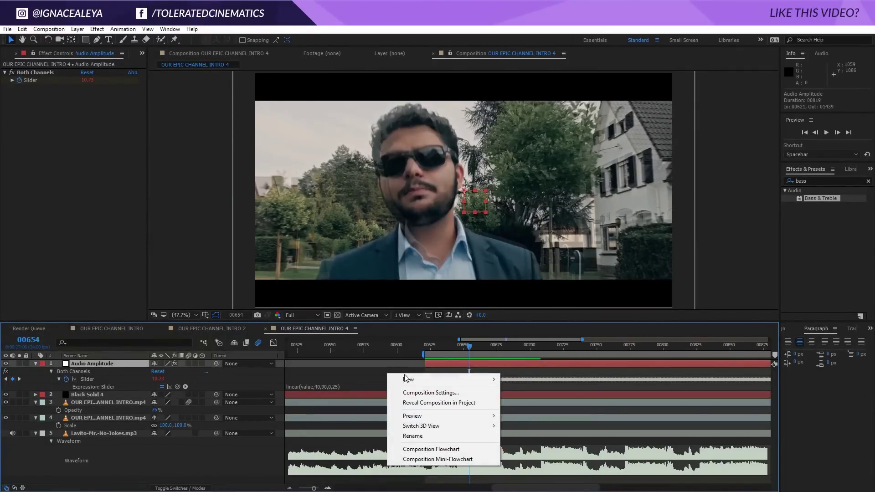
mouse_move(428, 380)
click(320, 452)
Search the effects for "blur" and apply Gaussian Blur to the adjustment layer
click(833, 181)
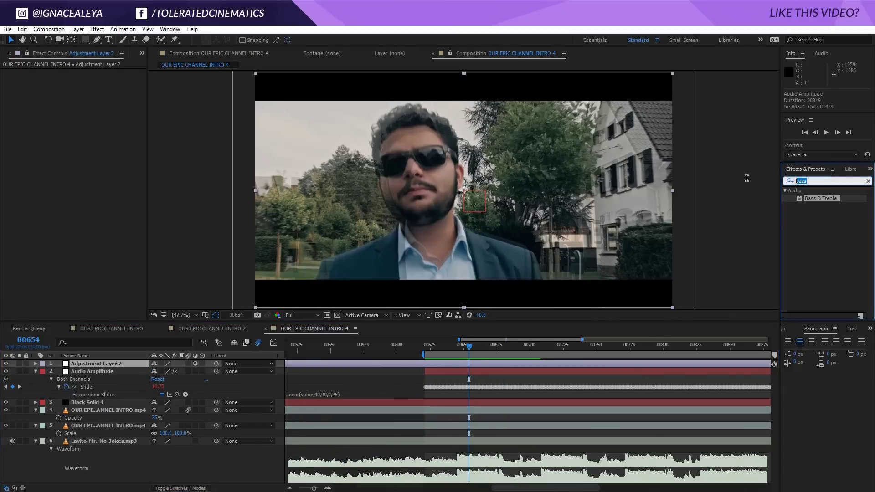
text(blur)
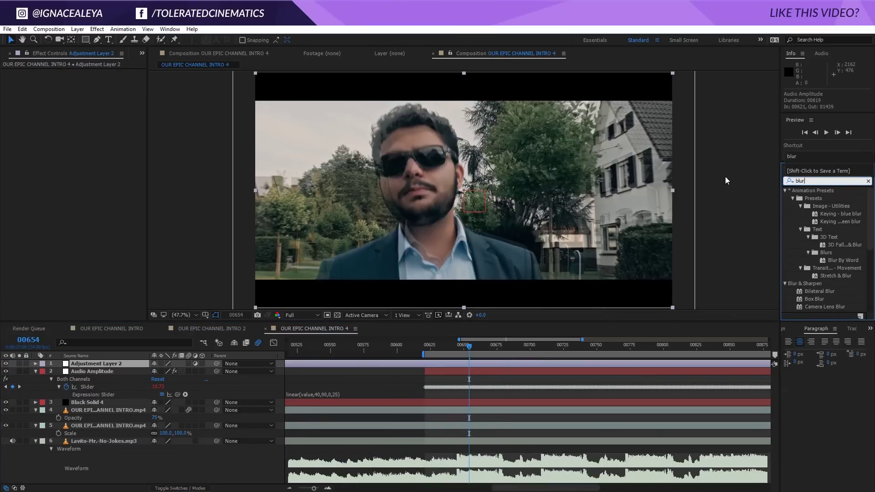
click(812, 306)
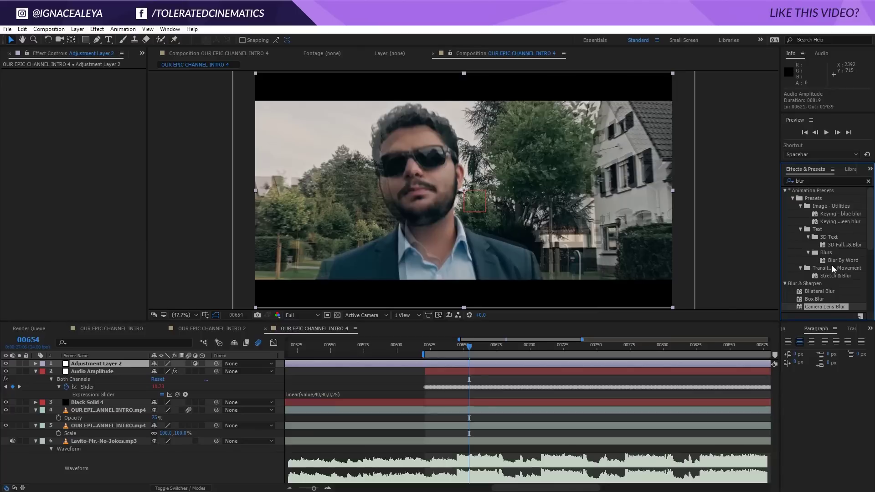
scroll(832, 264, down, 4)
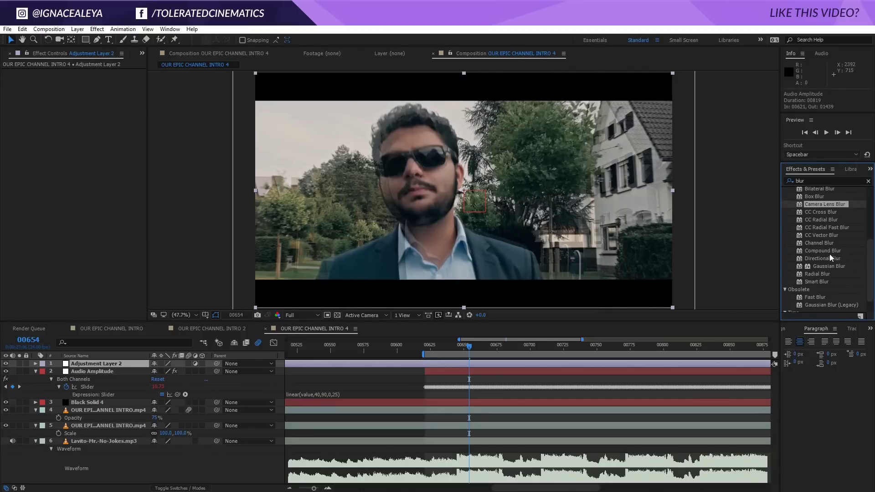
drag(826, 267, 110, 361)
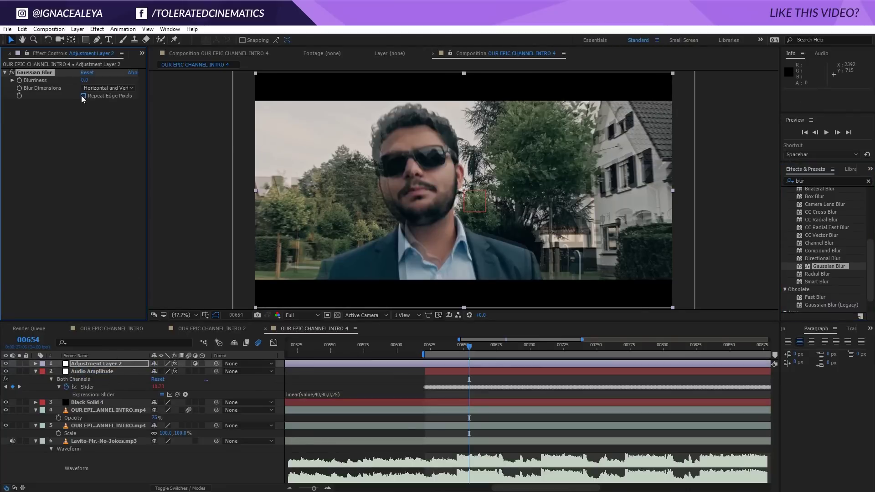
Turn on Repeat Edge Pixels and link the blur's Blurriness by expression to the Audio Amplitude layer's Both Channels slider
alt+click(20, 80)
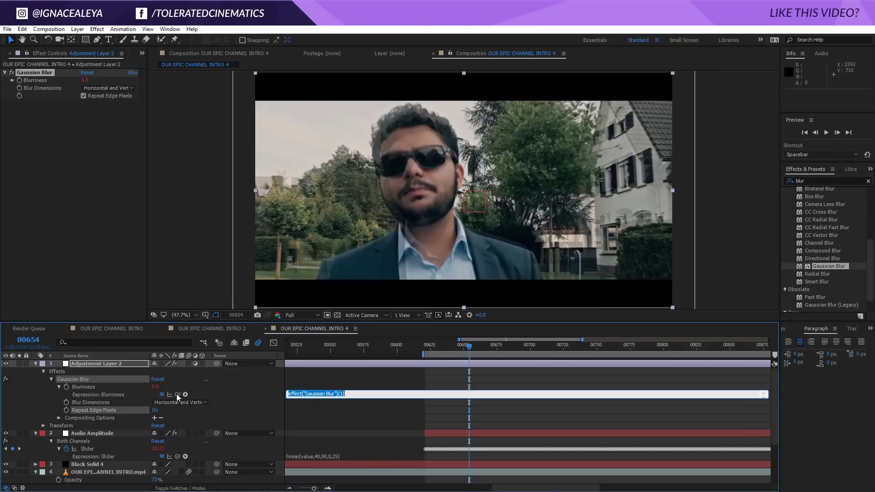
drag(178, 394, 109, 454)
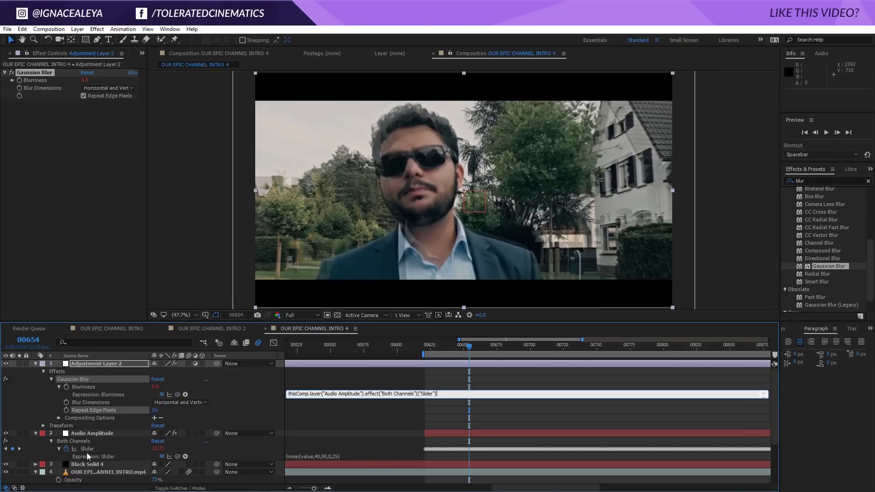
mouse_move(458, 345)
mouse_down()
mouse_move(479, 351)
mouse_move(455, 354)
mouse_move(471, 354)
mouse_up()
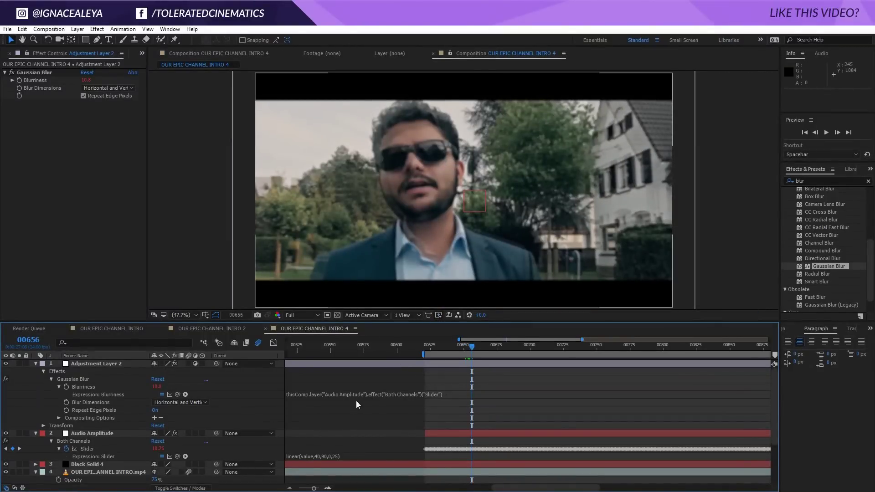
Append *10 to the Blurriness expression to multiply the slider value, and preview the blur
click(310, 395)
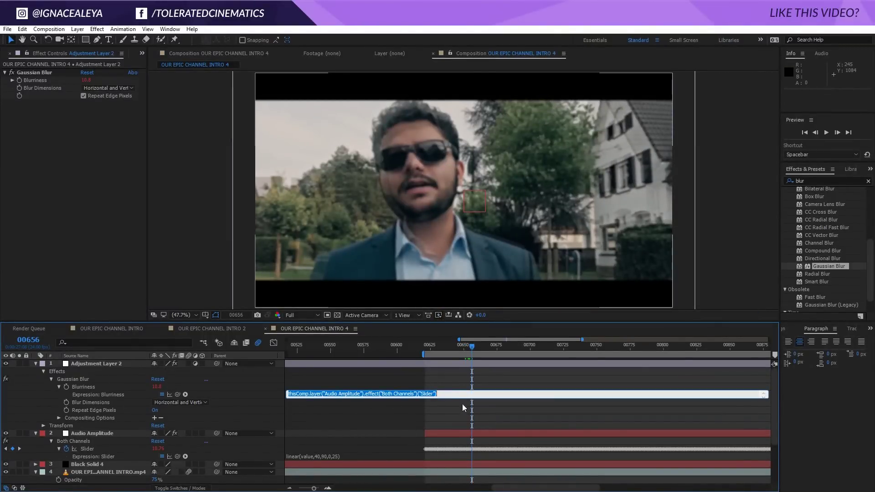
click(445, 392)
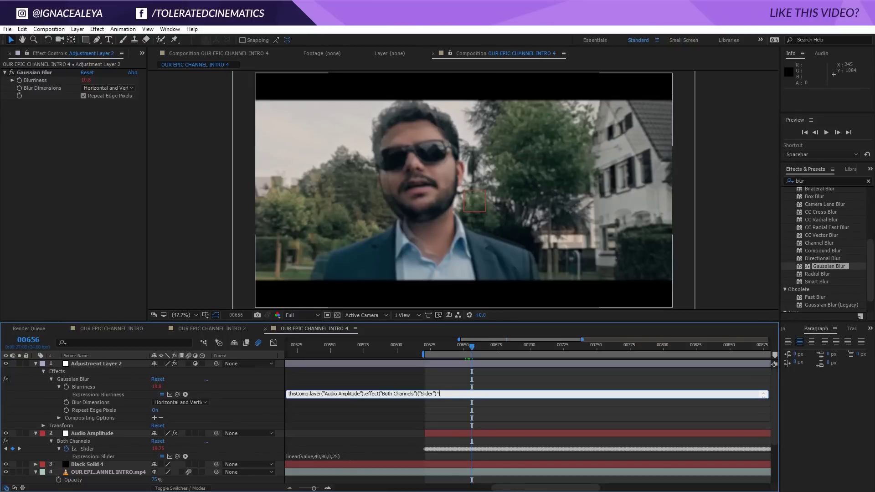
click(446, 379)
key(space)
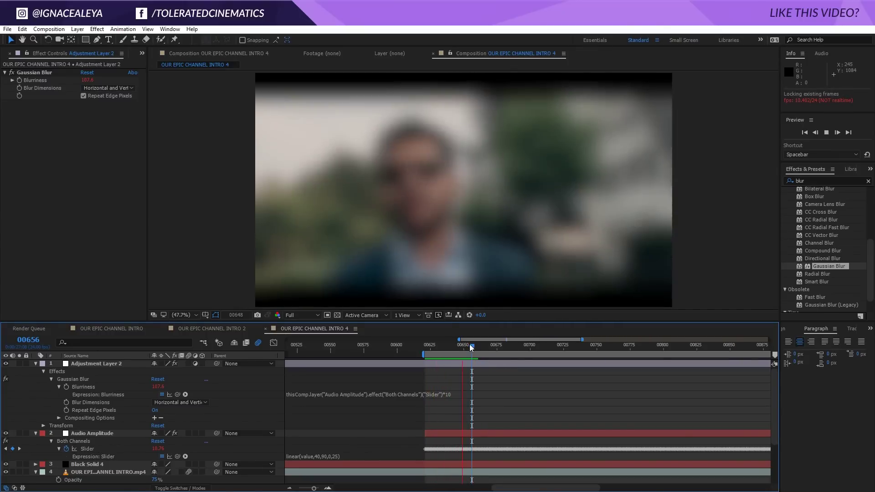
Move the adjustment layer beneath Black Solid 4 so the letterbox bars stay unblurred, and preview to check
click(103, 363)
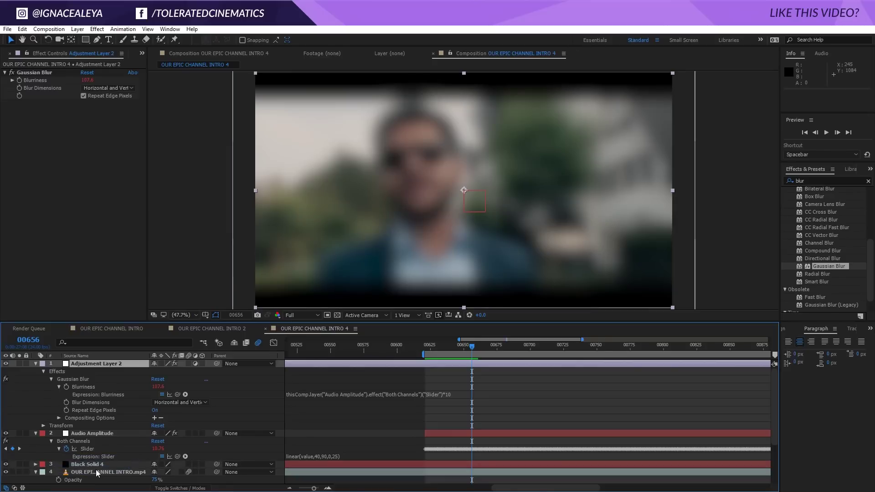
key(ctrl+bracketleft)
key(ctrl+bracketleft)
key(space)
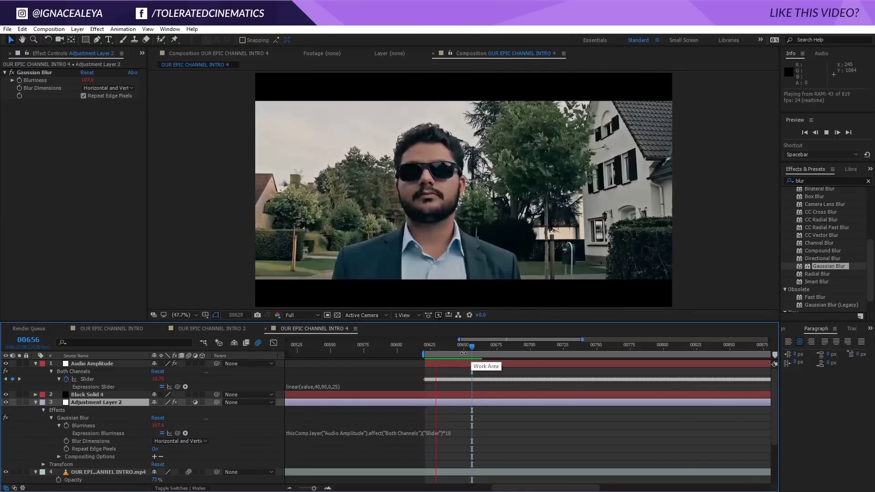
click(458, 345)
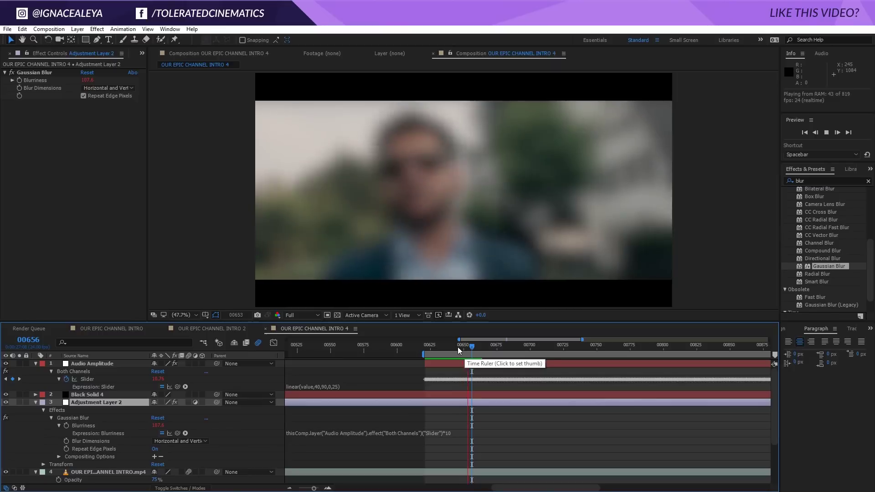
Apply the Exposure color correction effect to the adjustment layer and delete its Gaussian Blur
double_click(804, 182)
text(expos)
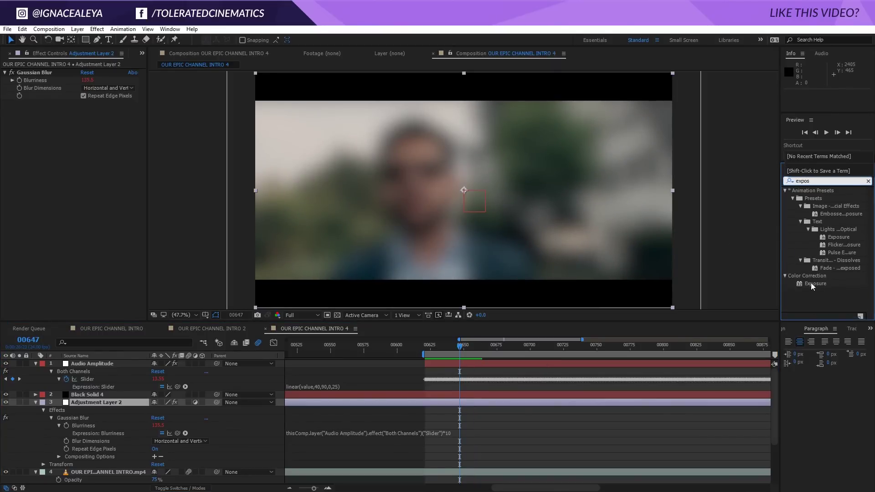
drag(812, 284, 49, 110)
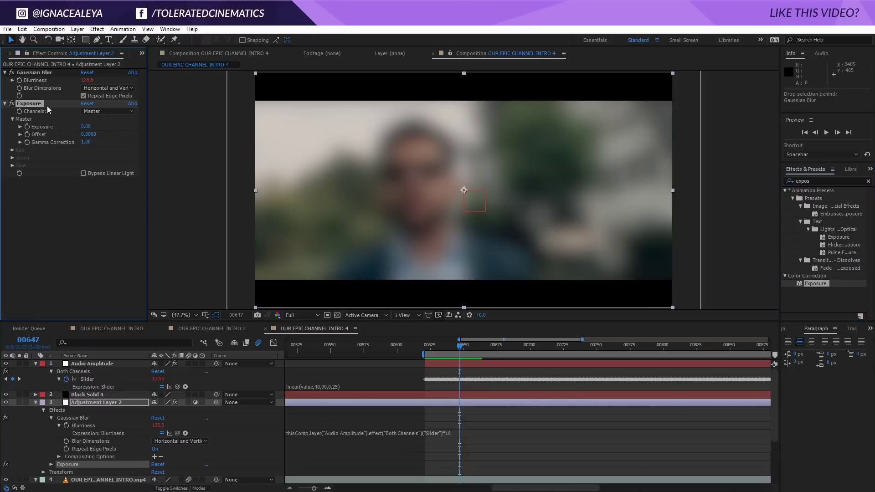
click(49, 73)
key(Delete)
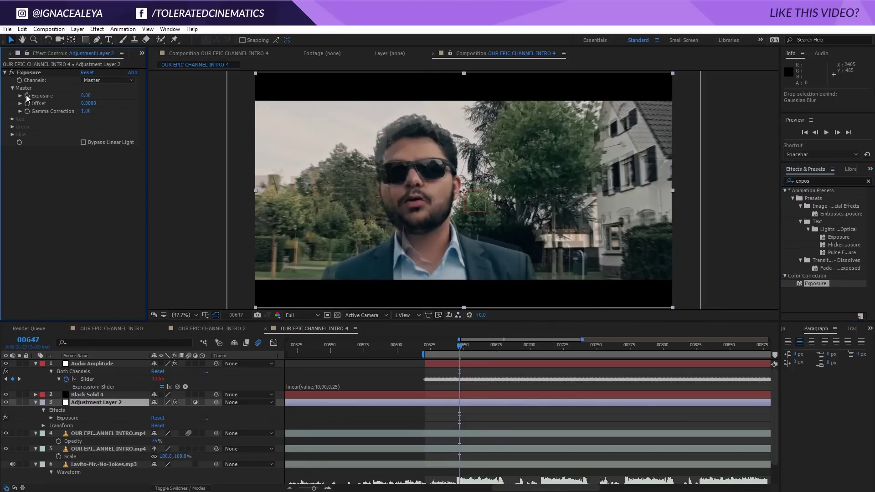
Link the master Exposure value by expression to the Audio Amplitude layer's Both Channels slider and preview the flashes
alt+click(27, 96)
drag(177, 448, 89, 379)
click(311, 374)
key(space)
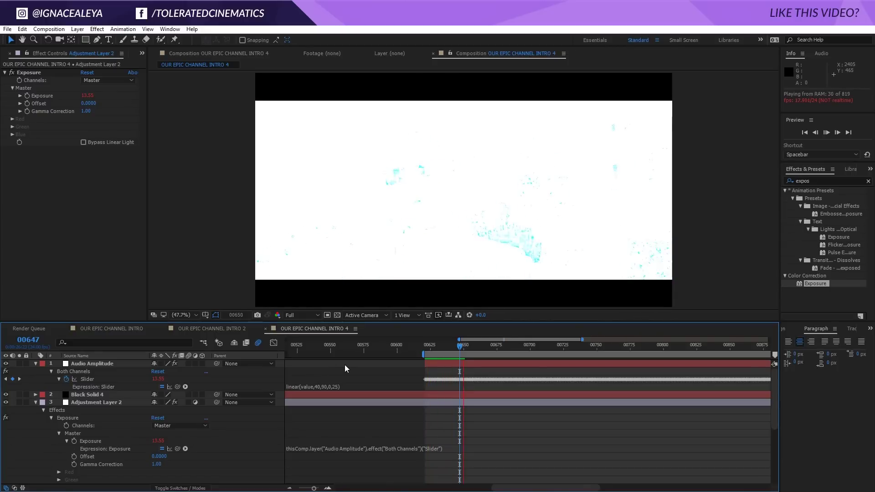
key(space)
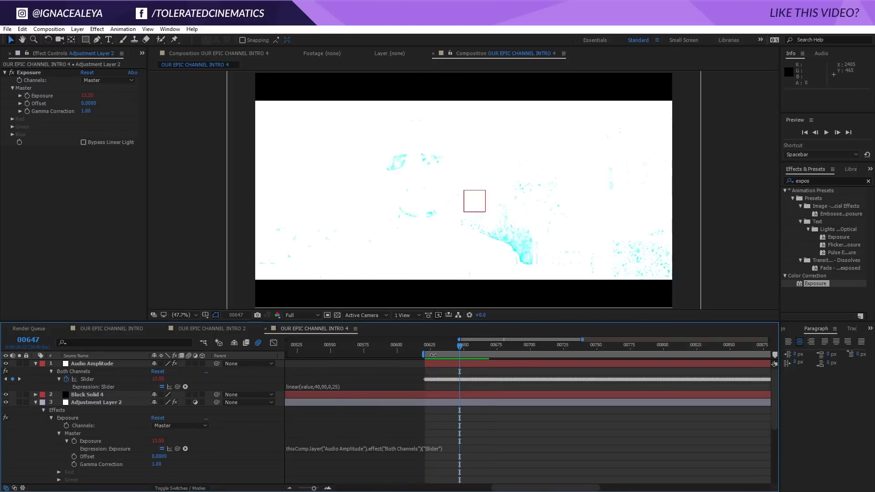
Append /2 to the Exposure expression to halve the slider value, and preview the flashes
click(460, 449)
click(460, 449)
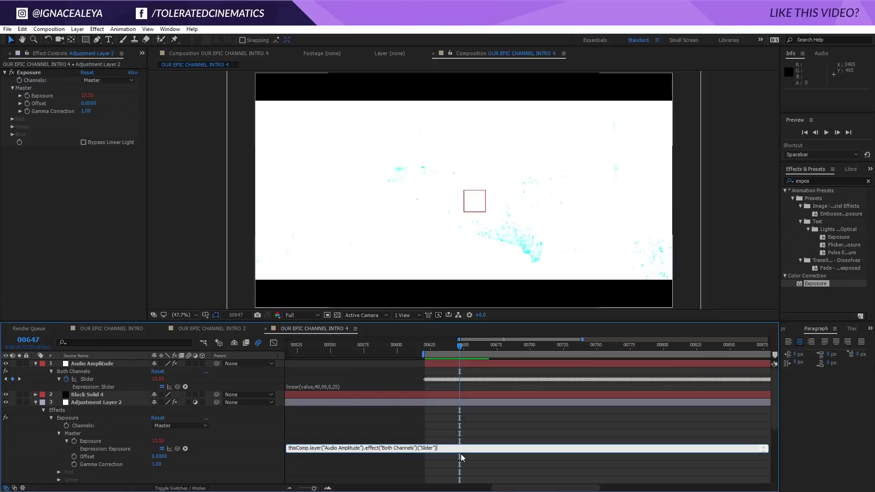
click(467, 428)
key(space)
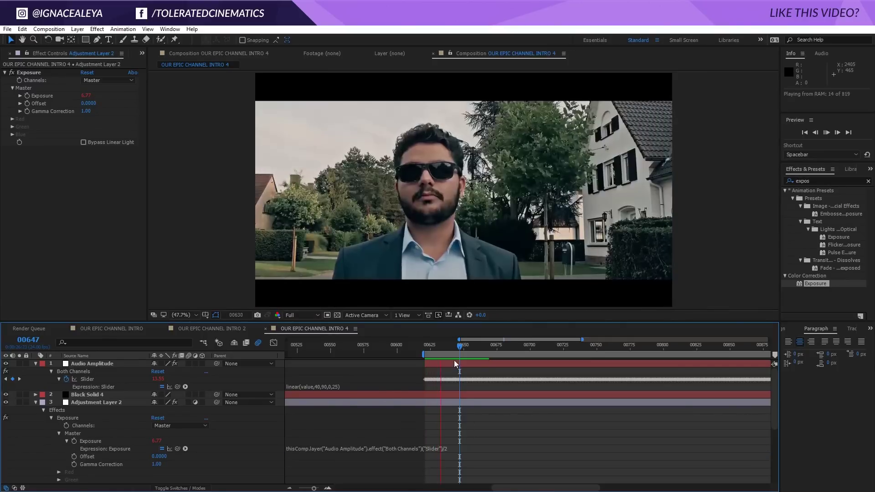
key(space)
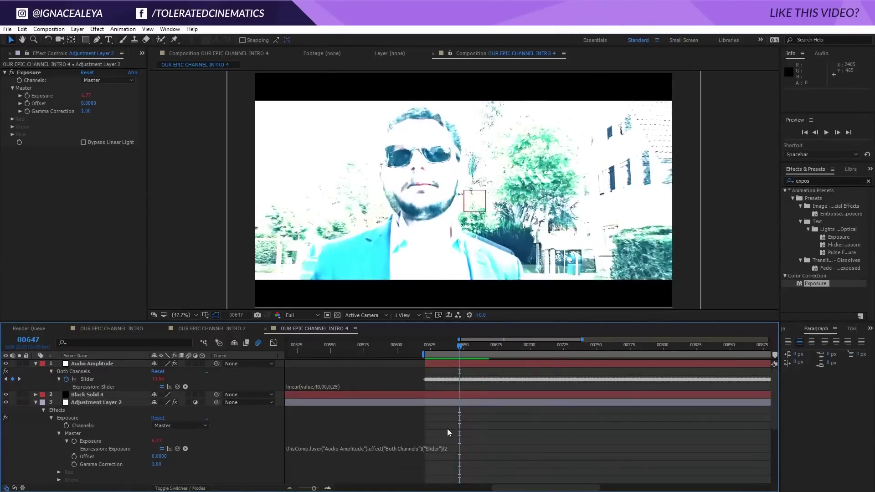
Change the divisor in the adjustment layer's Exposure expression to 4 and preview the flashes
click(460, 448)
click(460, 449)
key(BackSpace)
text(4)
click(437, 421)
key(space)
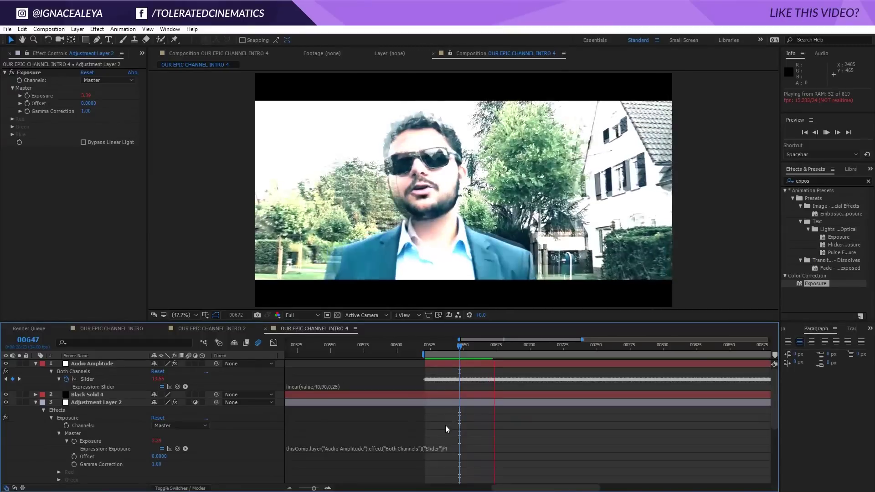
Set the divisor in the adjustment layer's Exposure expression to 6 and preview the softer flashes
click(455, 448)
key(BackSpace)
text(6)
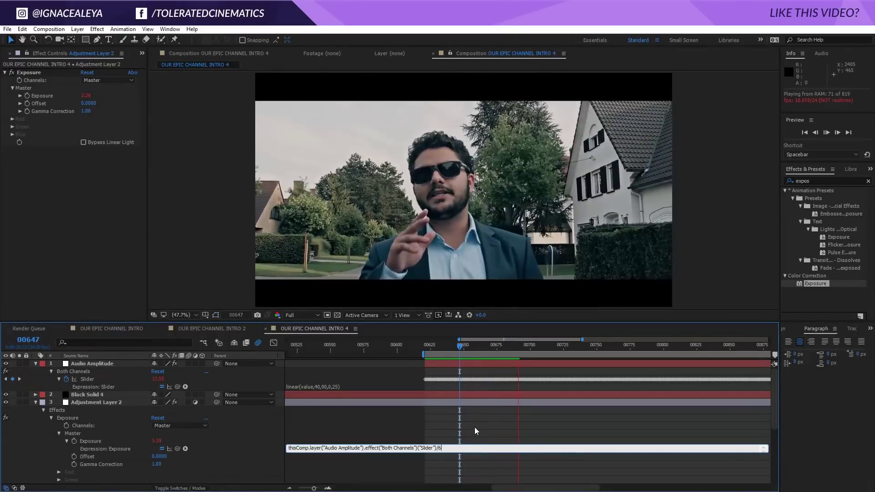
click(474, 427)
key(space)
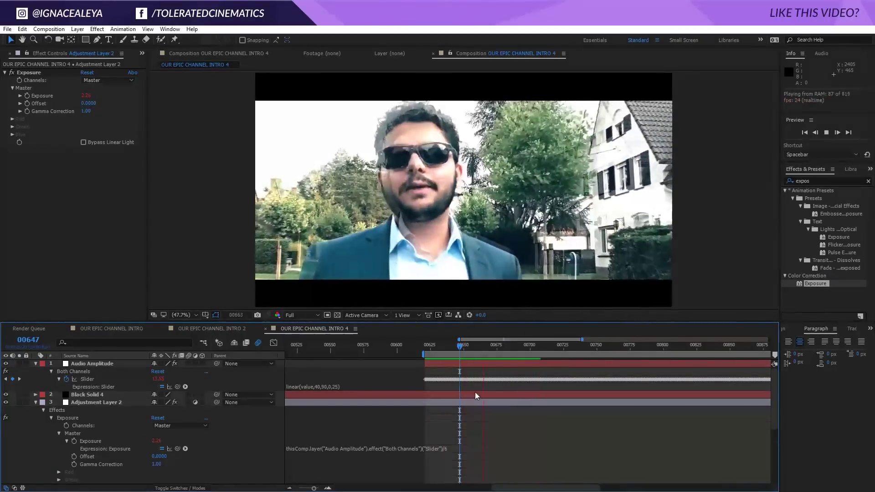
key(space)
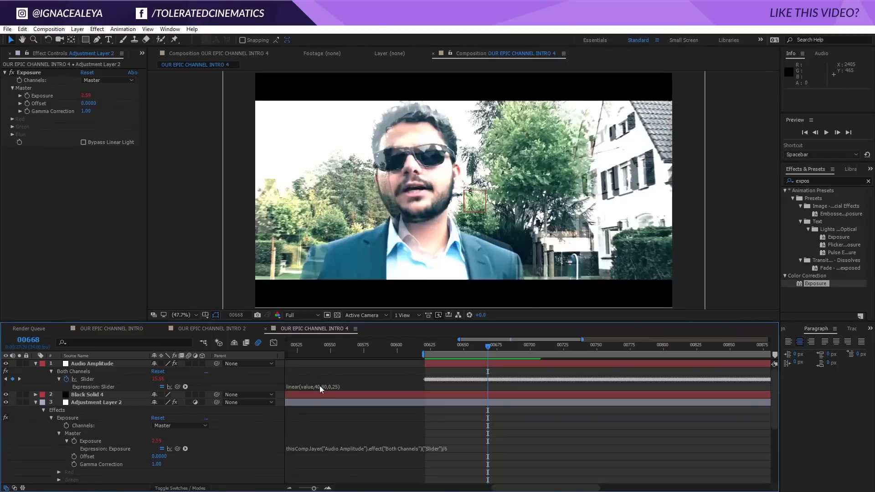
Raise the input minimum in the Audio Amplitude slider's linear expression to 70, giving linear(value,70,80,0,25), and preview the flashes
click(319, 385)
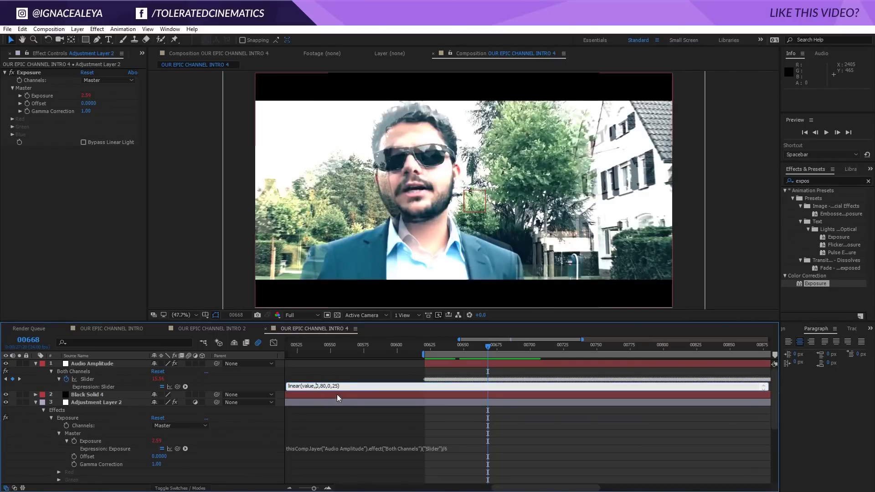
text(70)
click(352, 374)
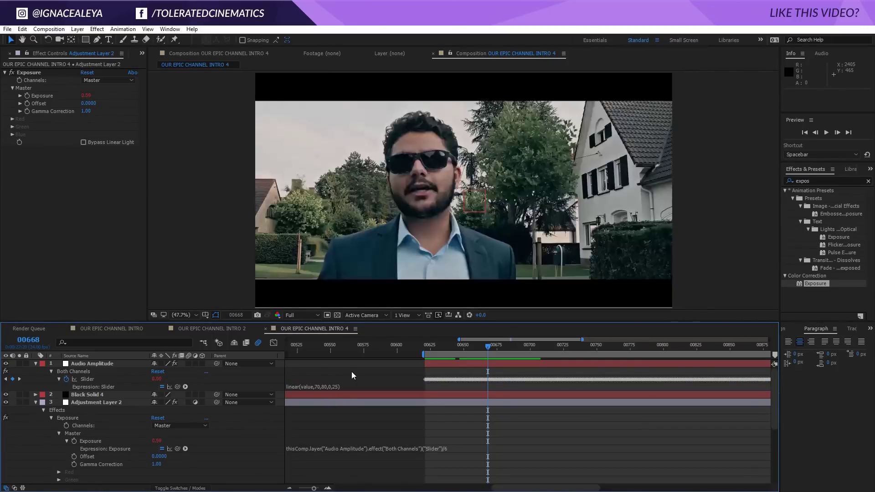
key(space)
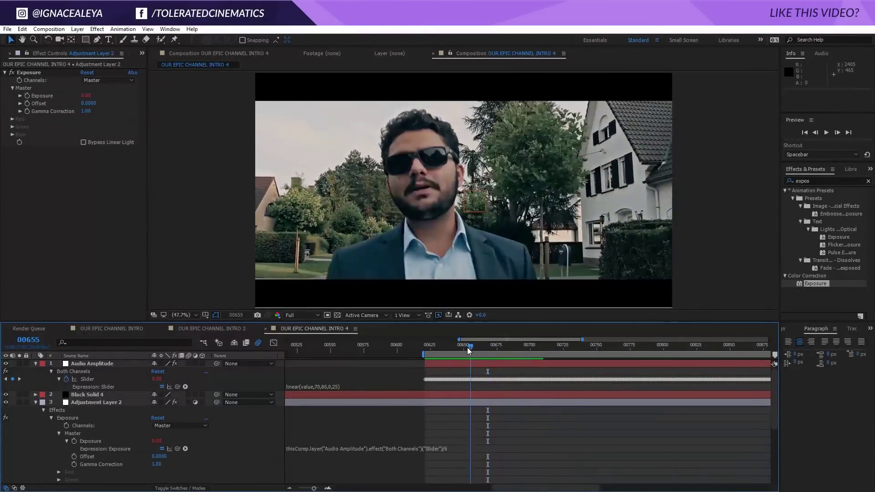
Move the playhead to frame 649 and collapse the expanded properties of all layers in the timeline
click(463, 346)
scroll(473, 437, down, 5)
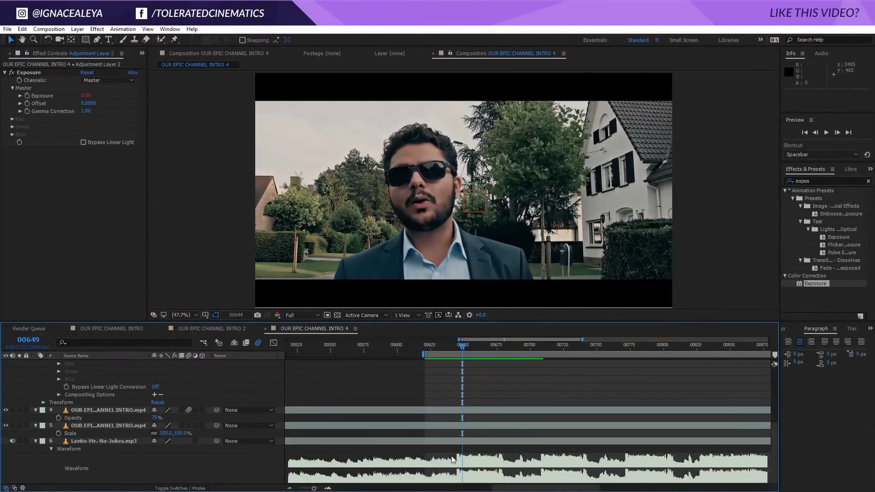
scroll(453, 459, up, 5)
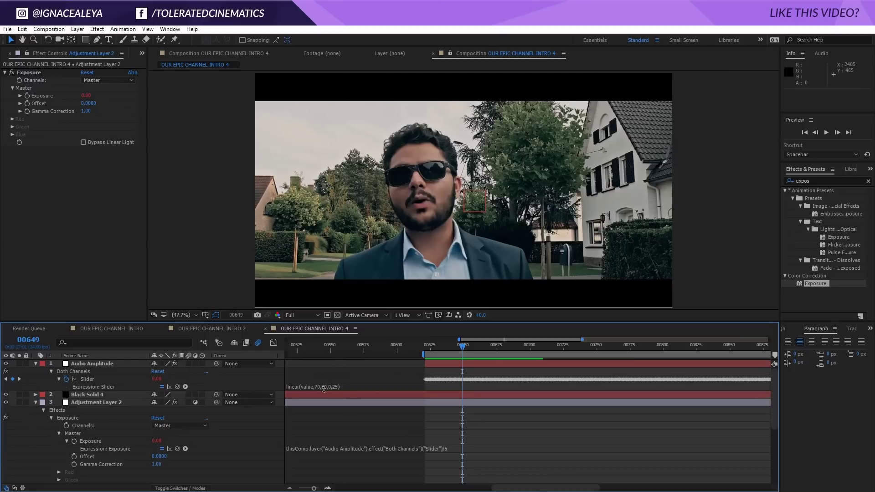
click(36, 403)
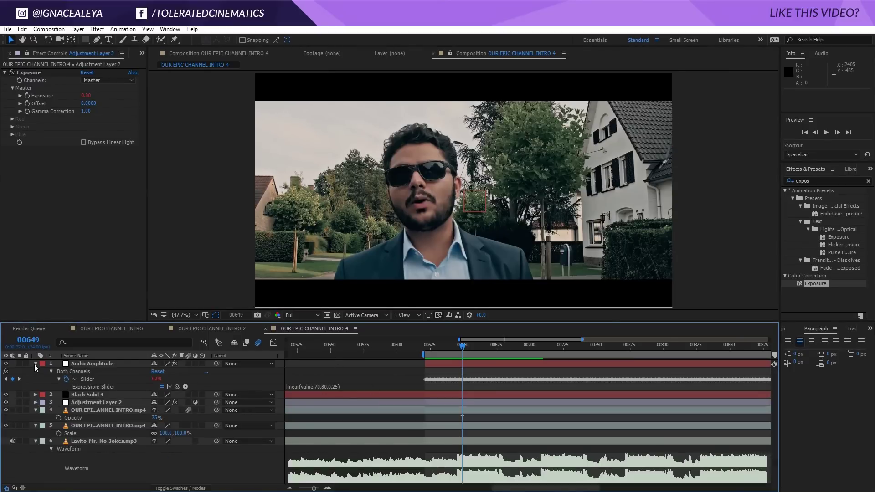
click(36, 364)
click(35, 387)
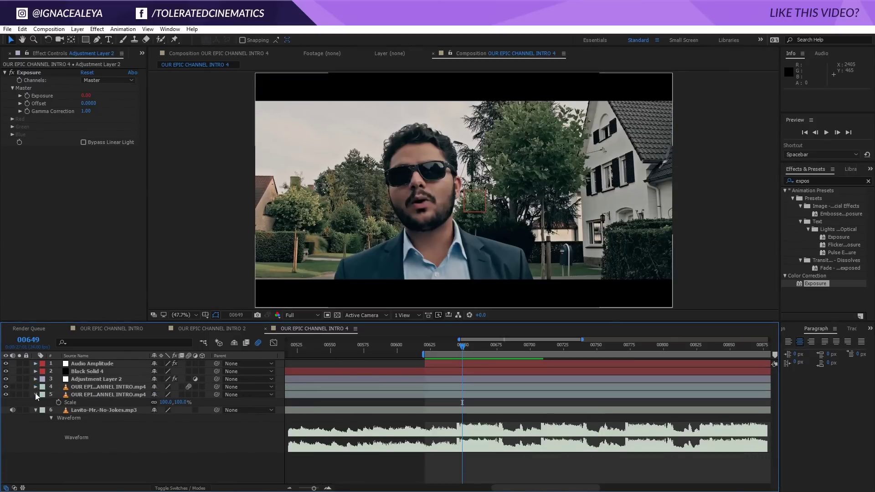
click(35, 394)
click(34, 402)
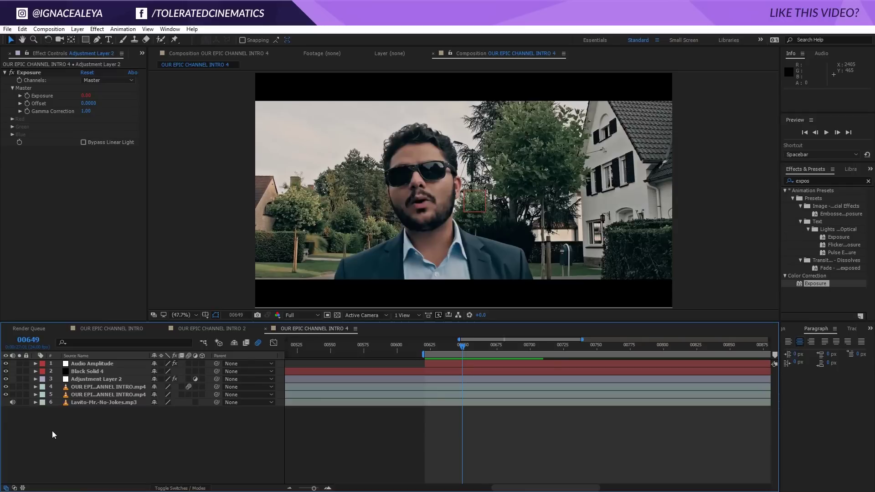